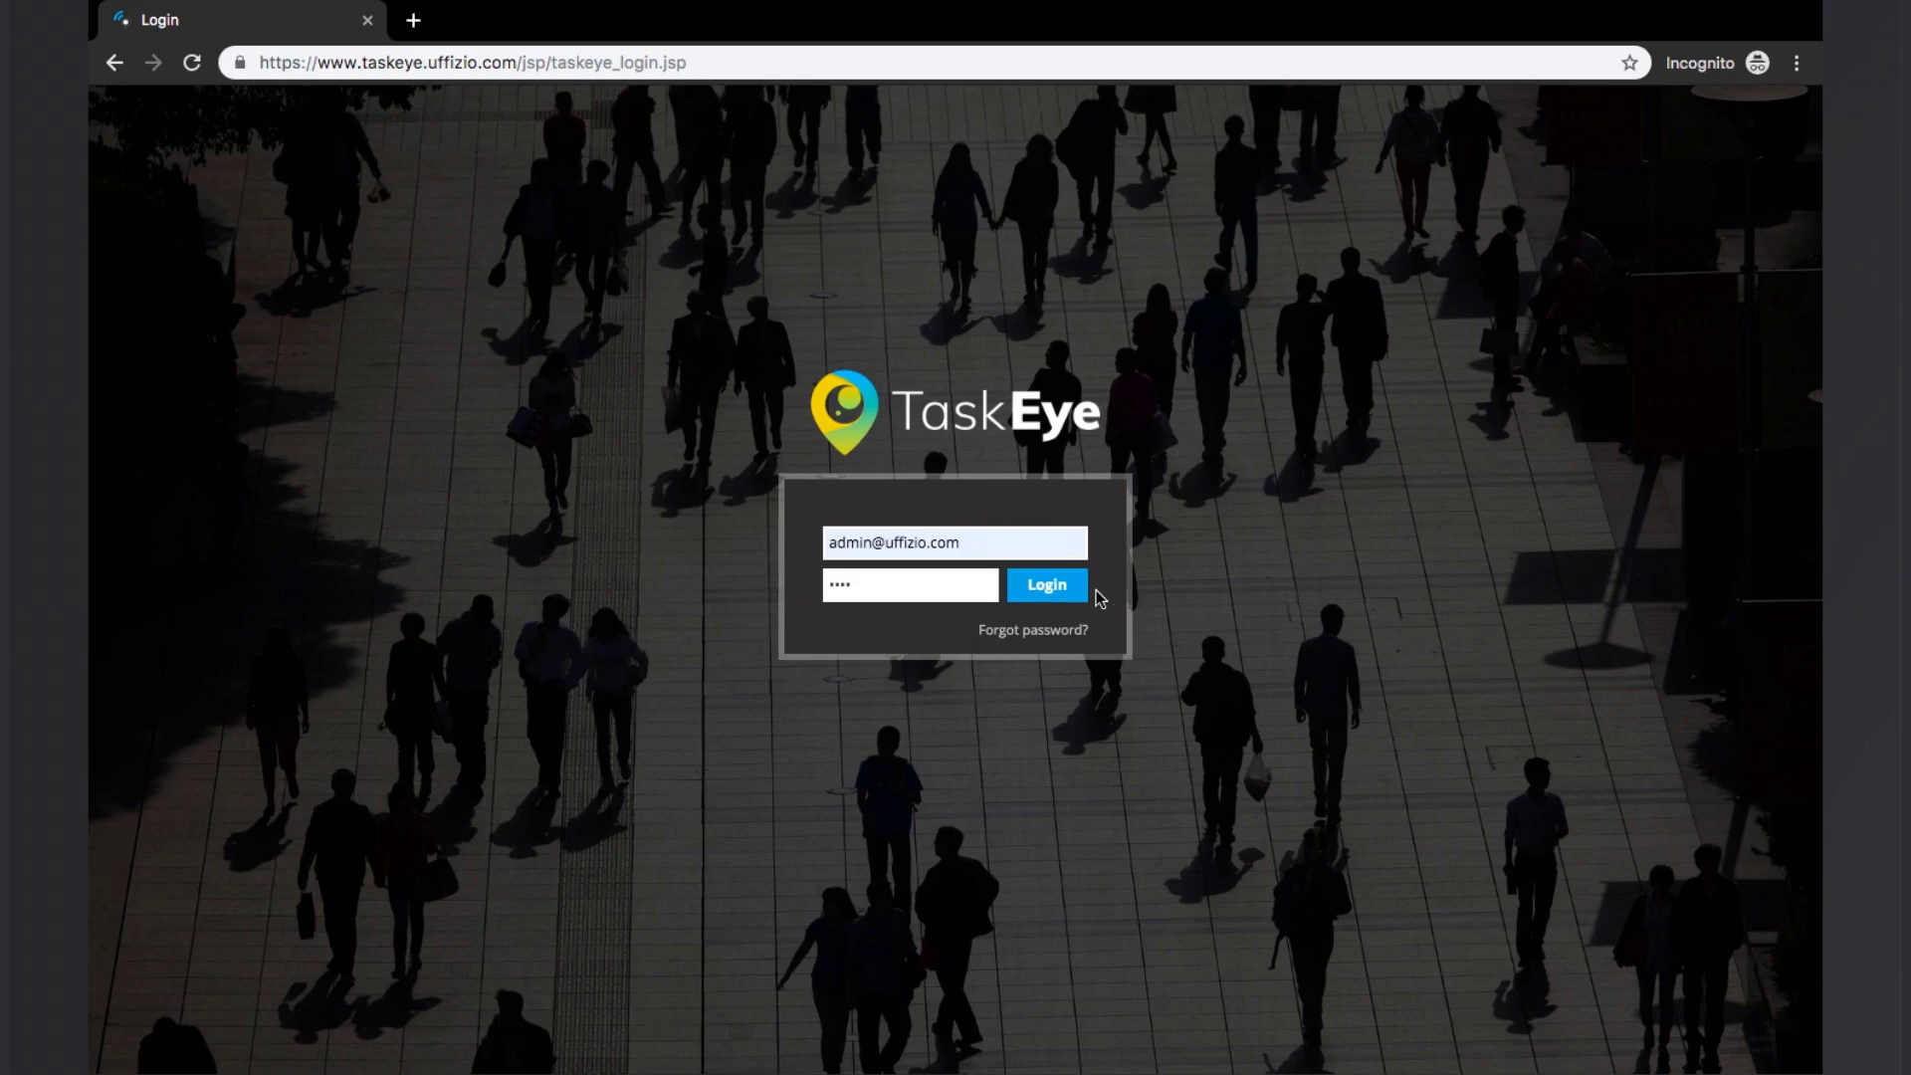
# - Submit the admin login, which is rejected with 'Incorrect username / password.'
pyautogui.click(1070, 598)
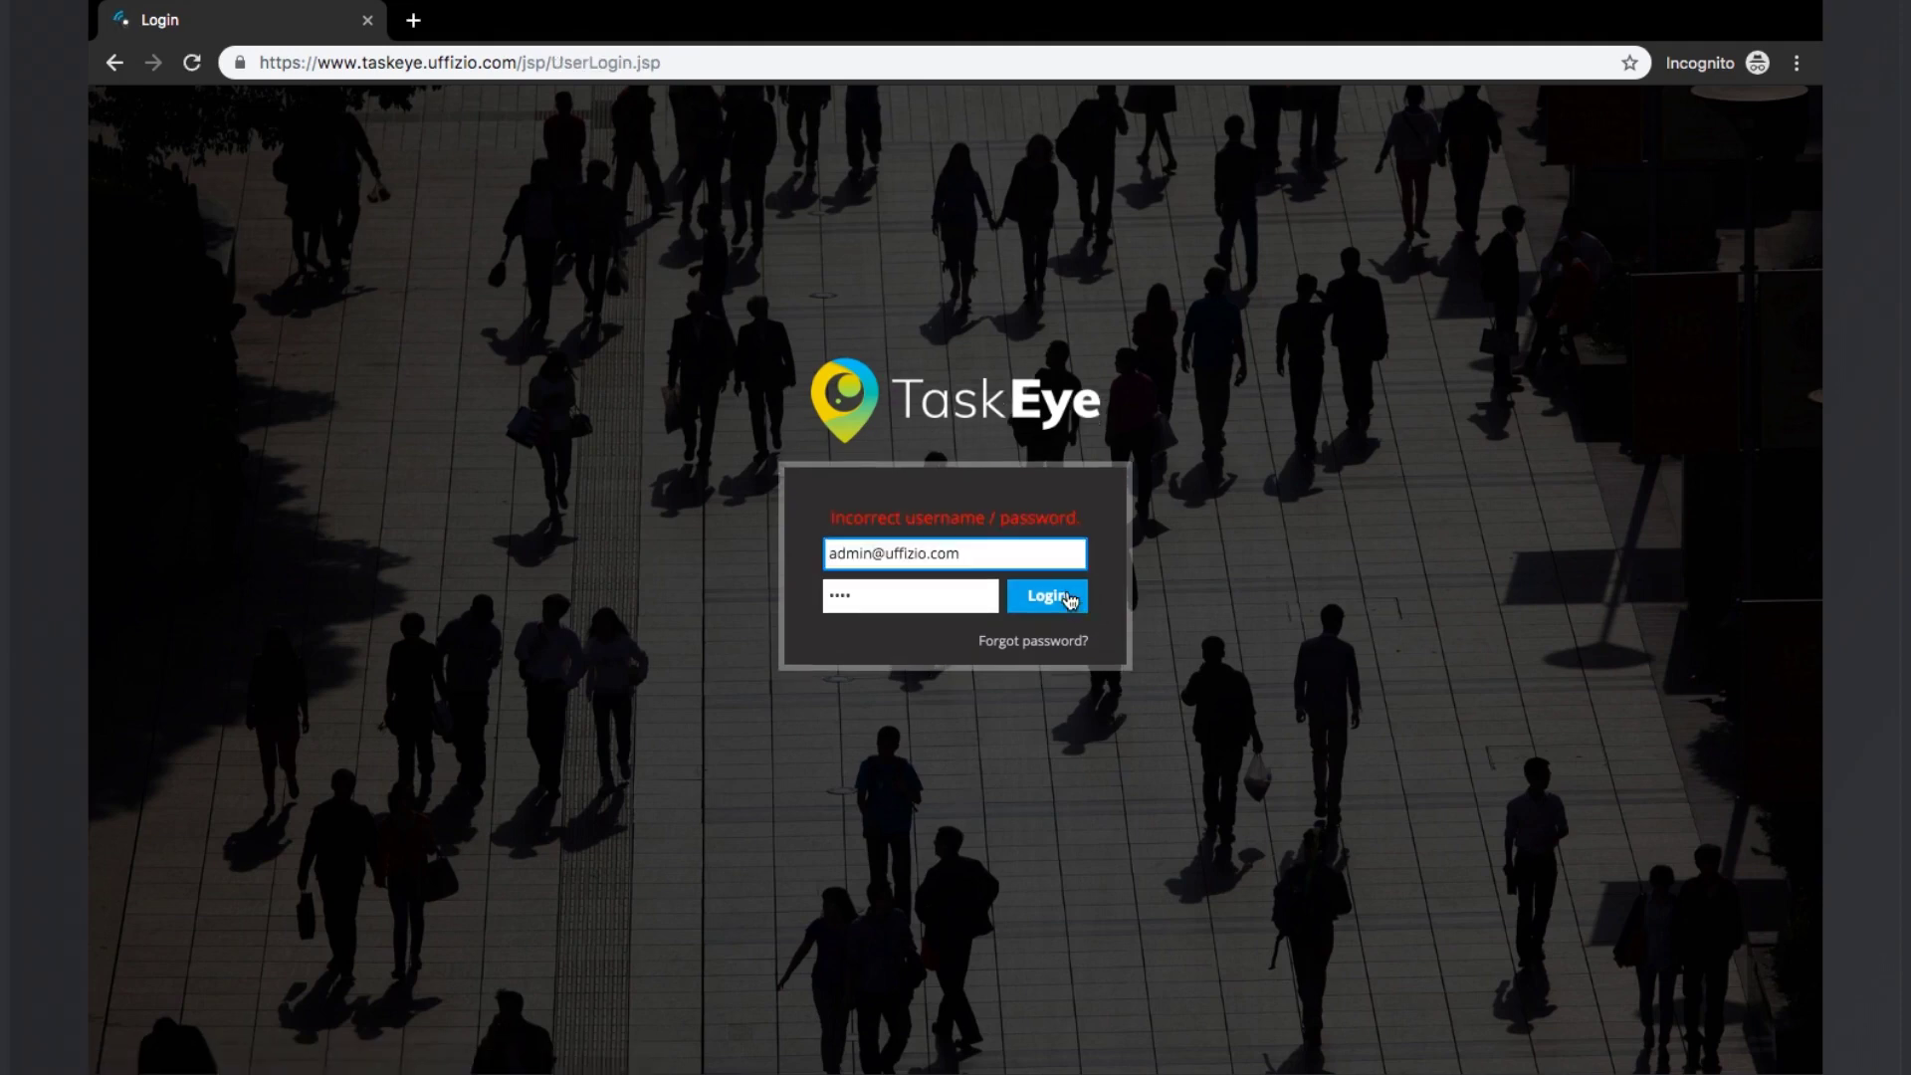
pyautogui.click(1093, 530)
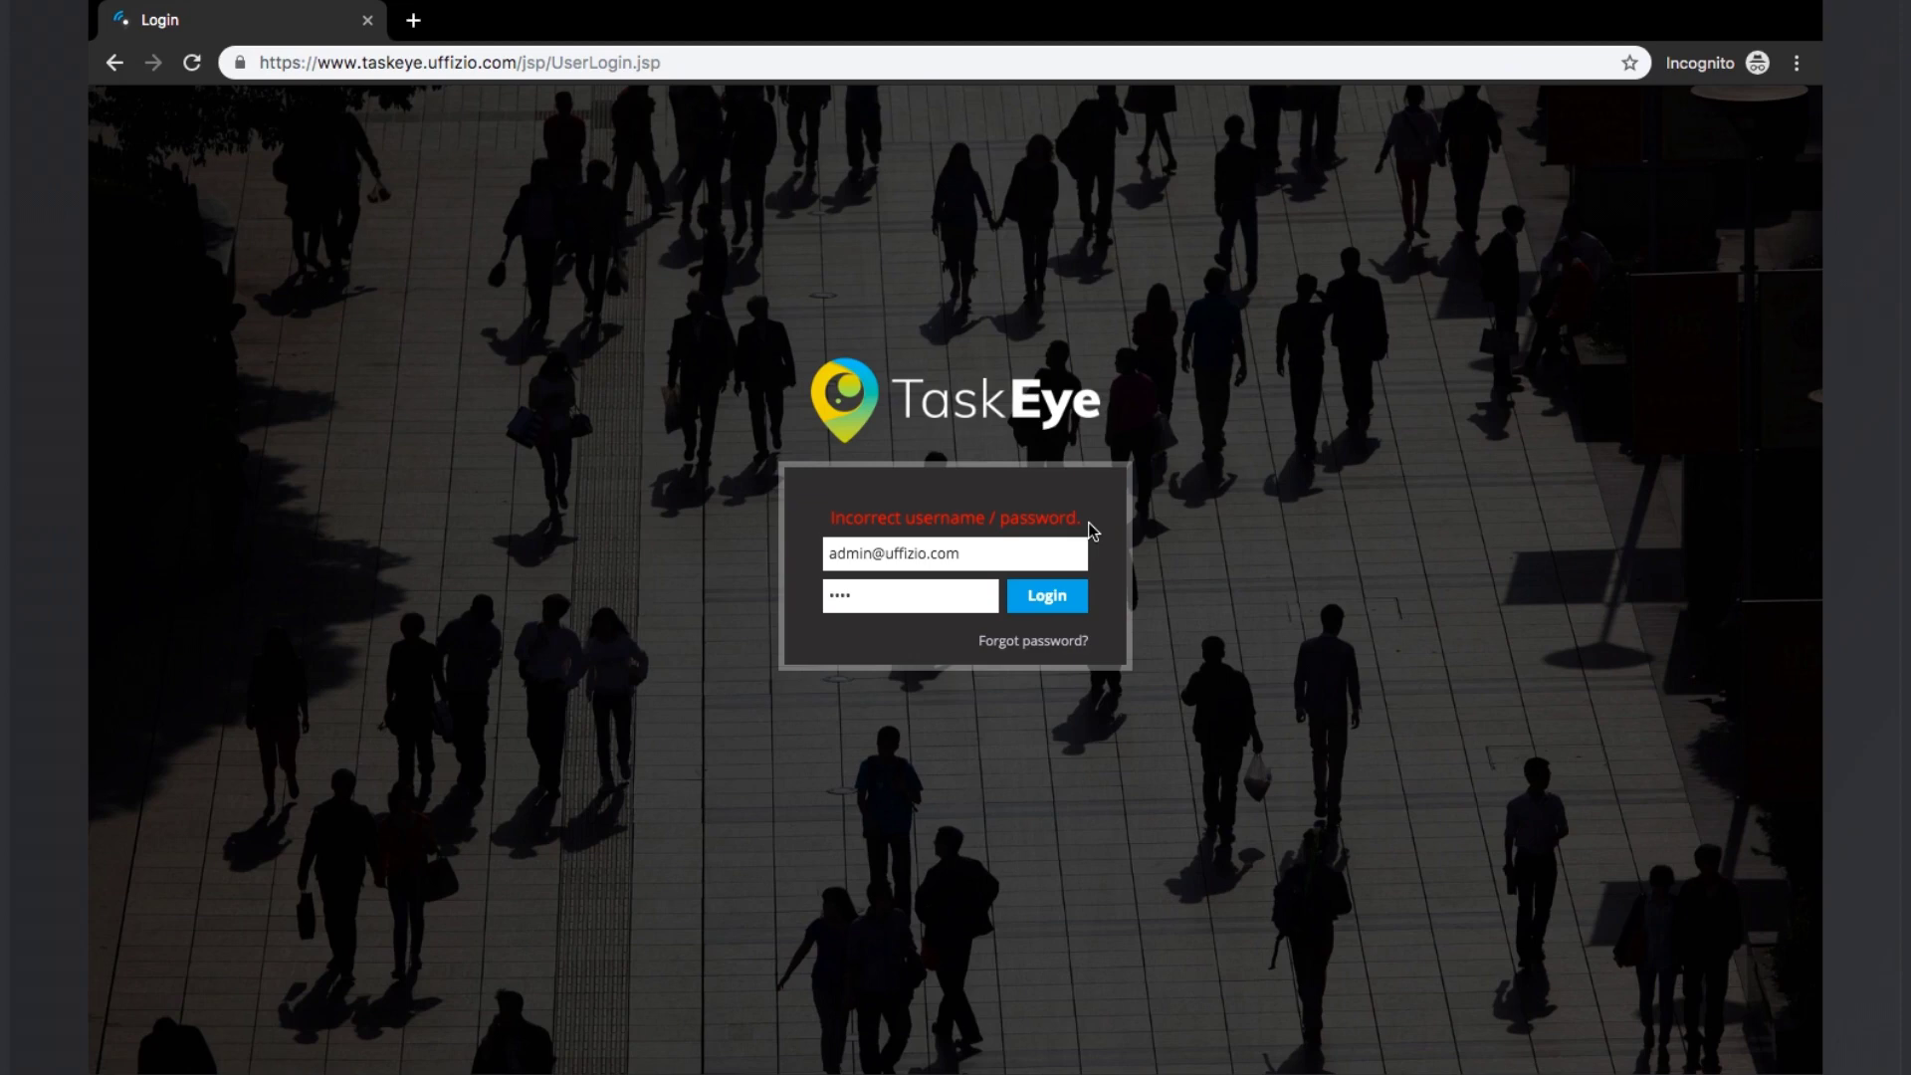
pyautogui.click(1058, 645)
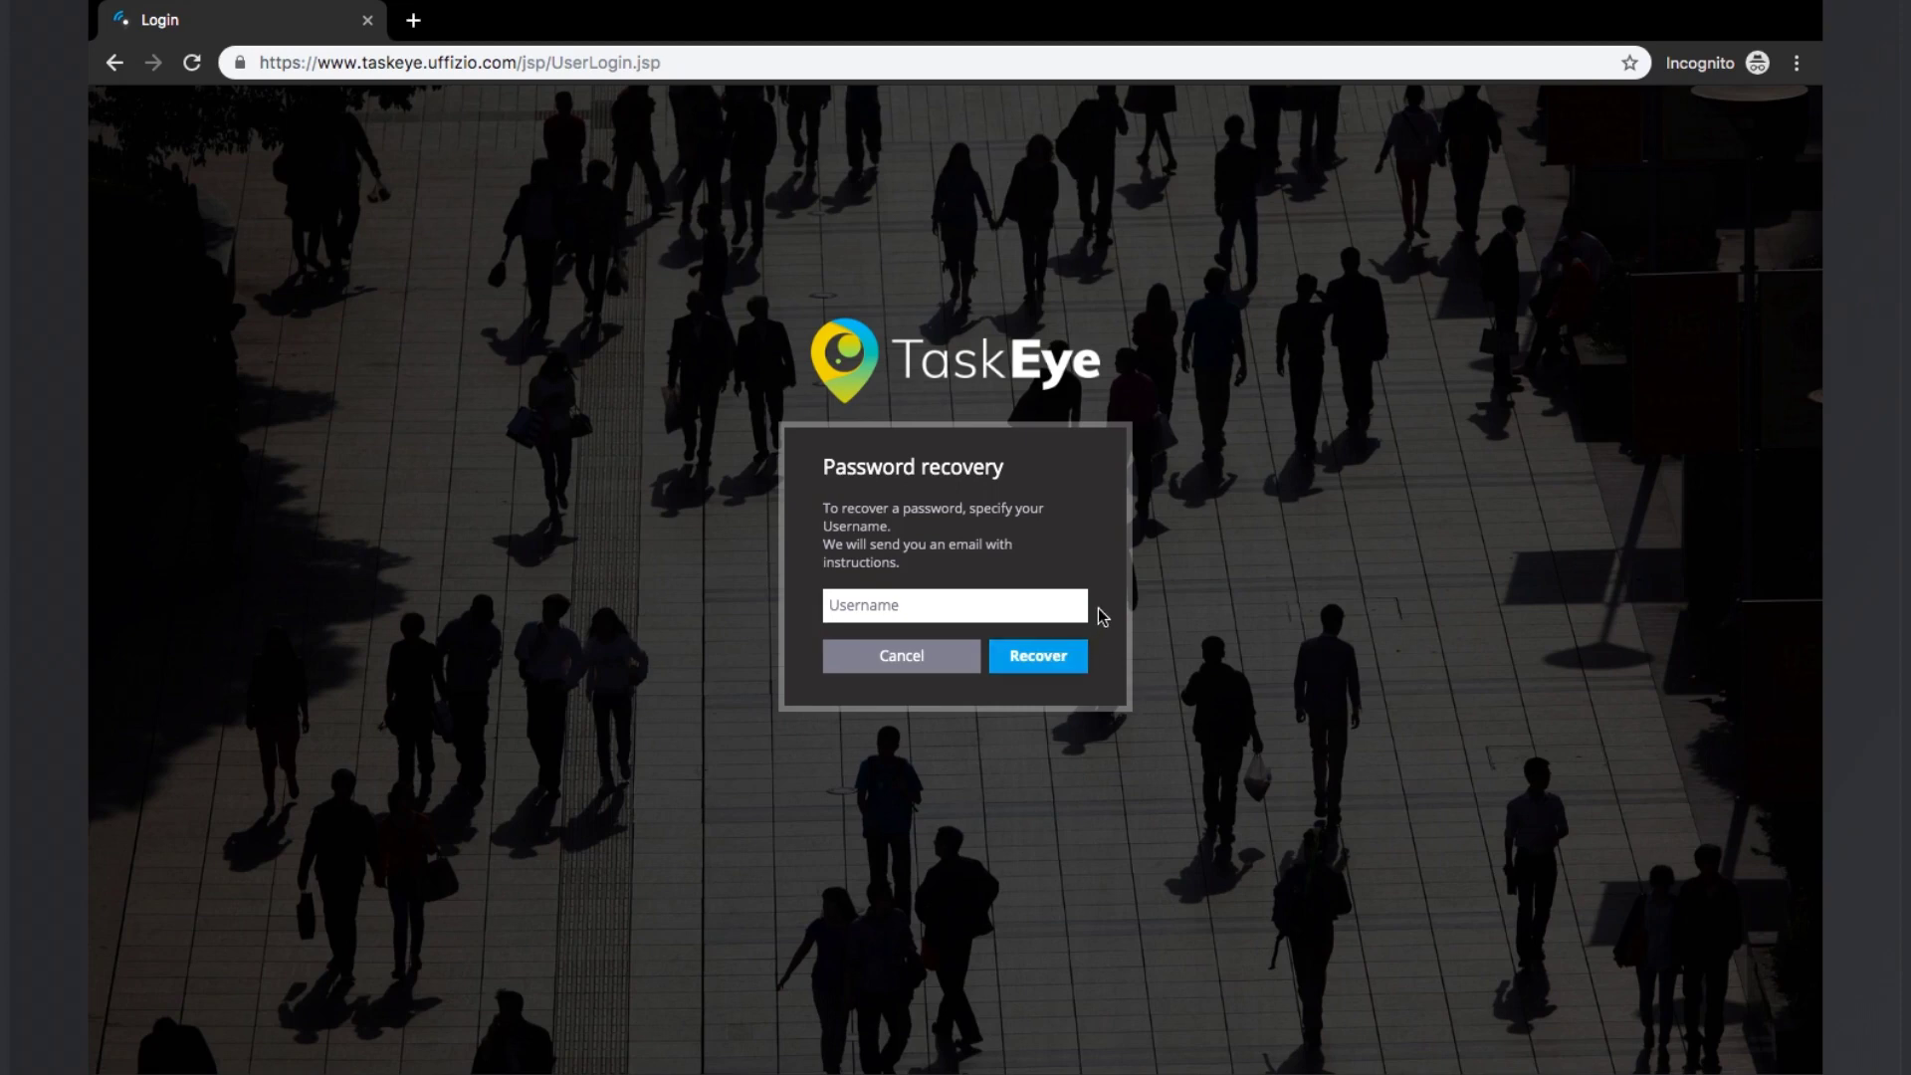
pyautogui.click(1105, 659)
pyautogui.click(904, 665)
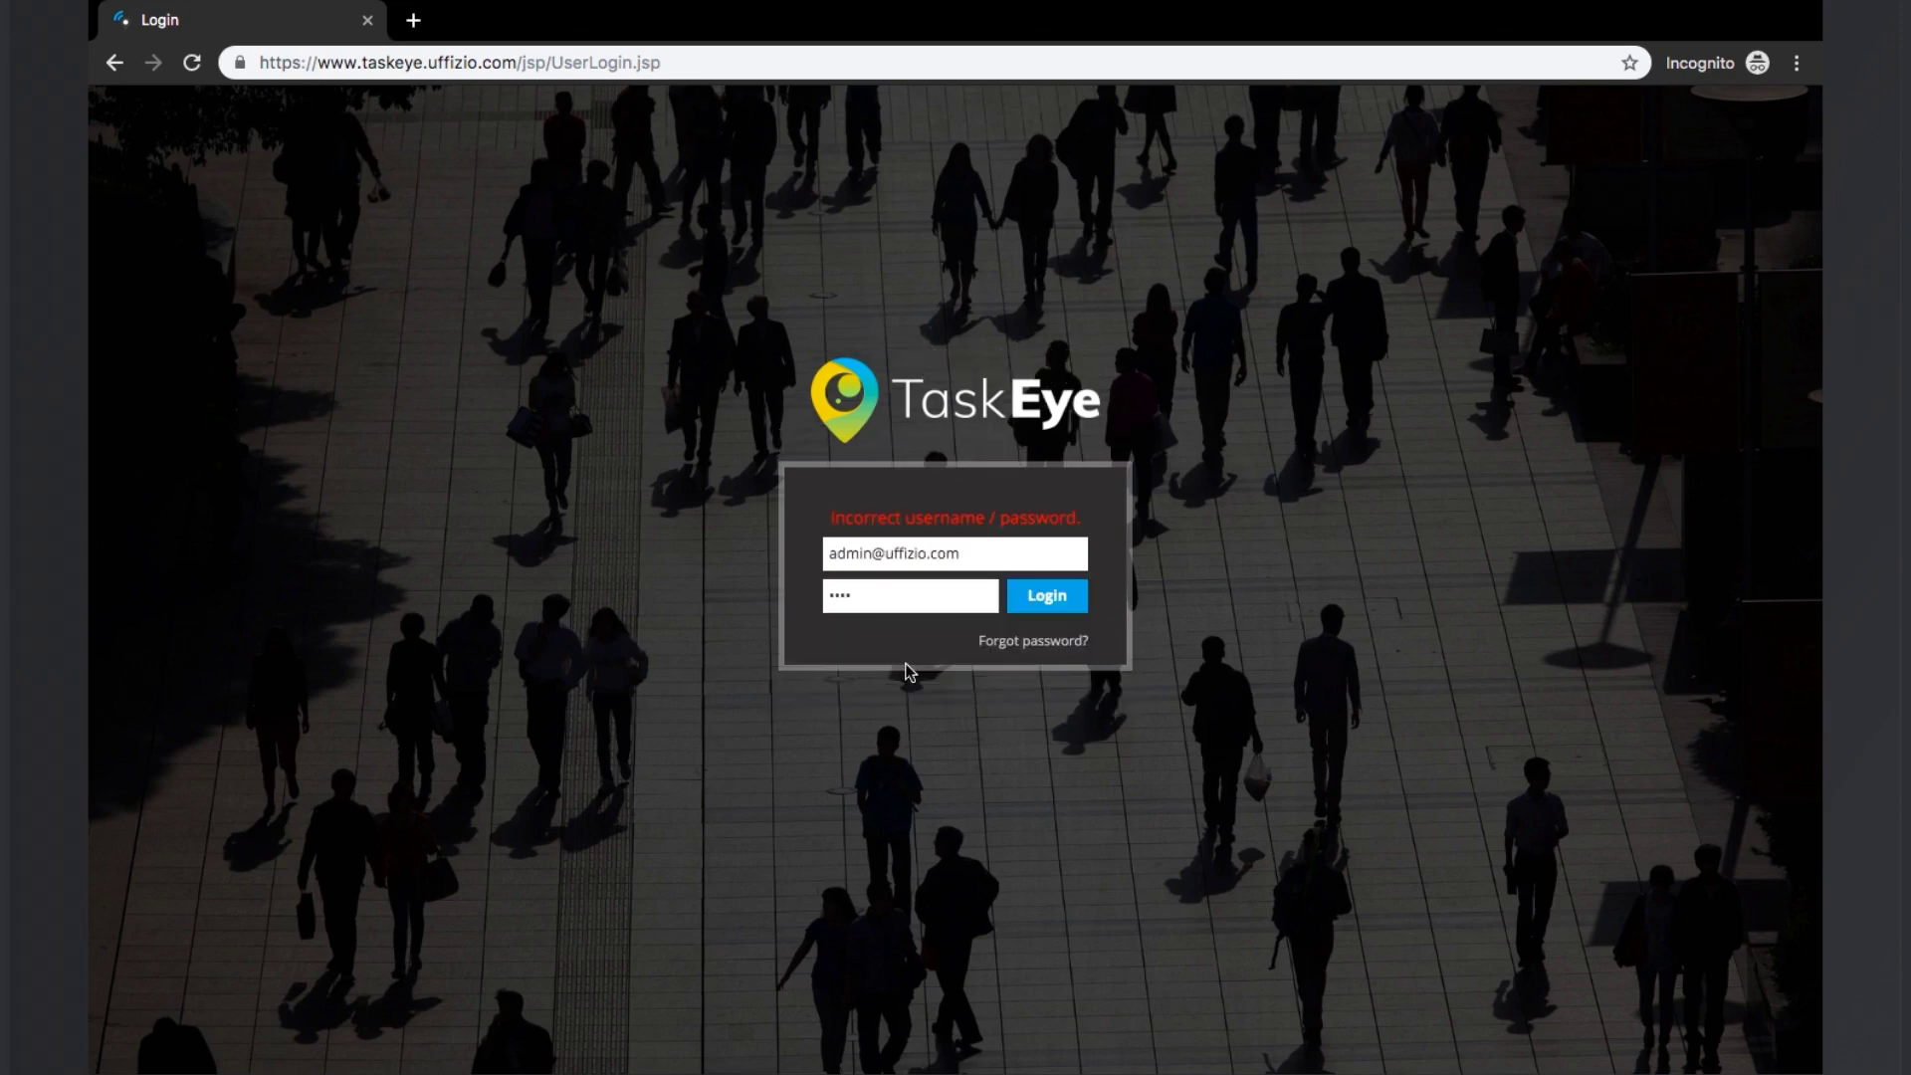
# - Delete the password's extra last character and sign in successfully
pyautogui.click(893, 602)
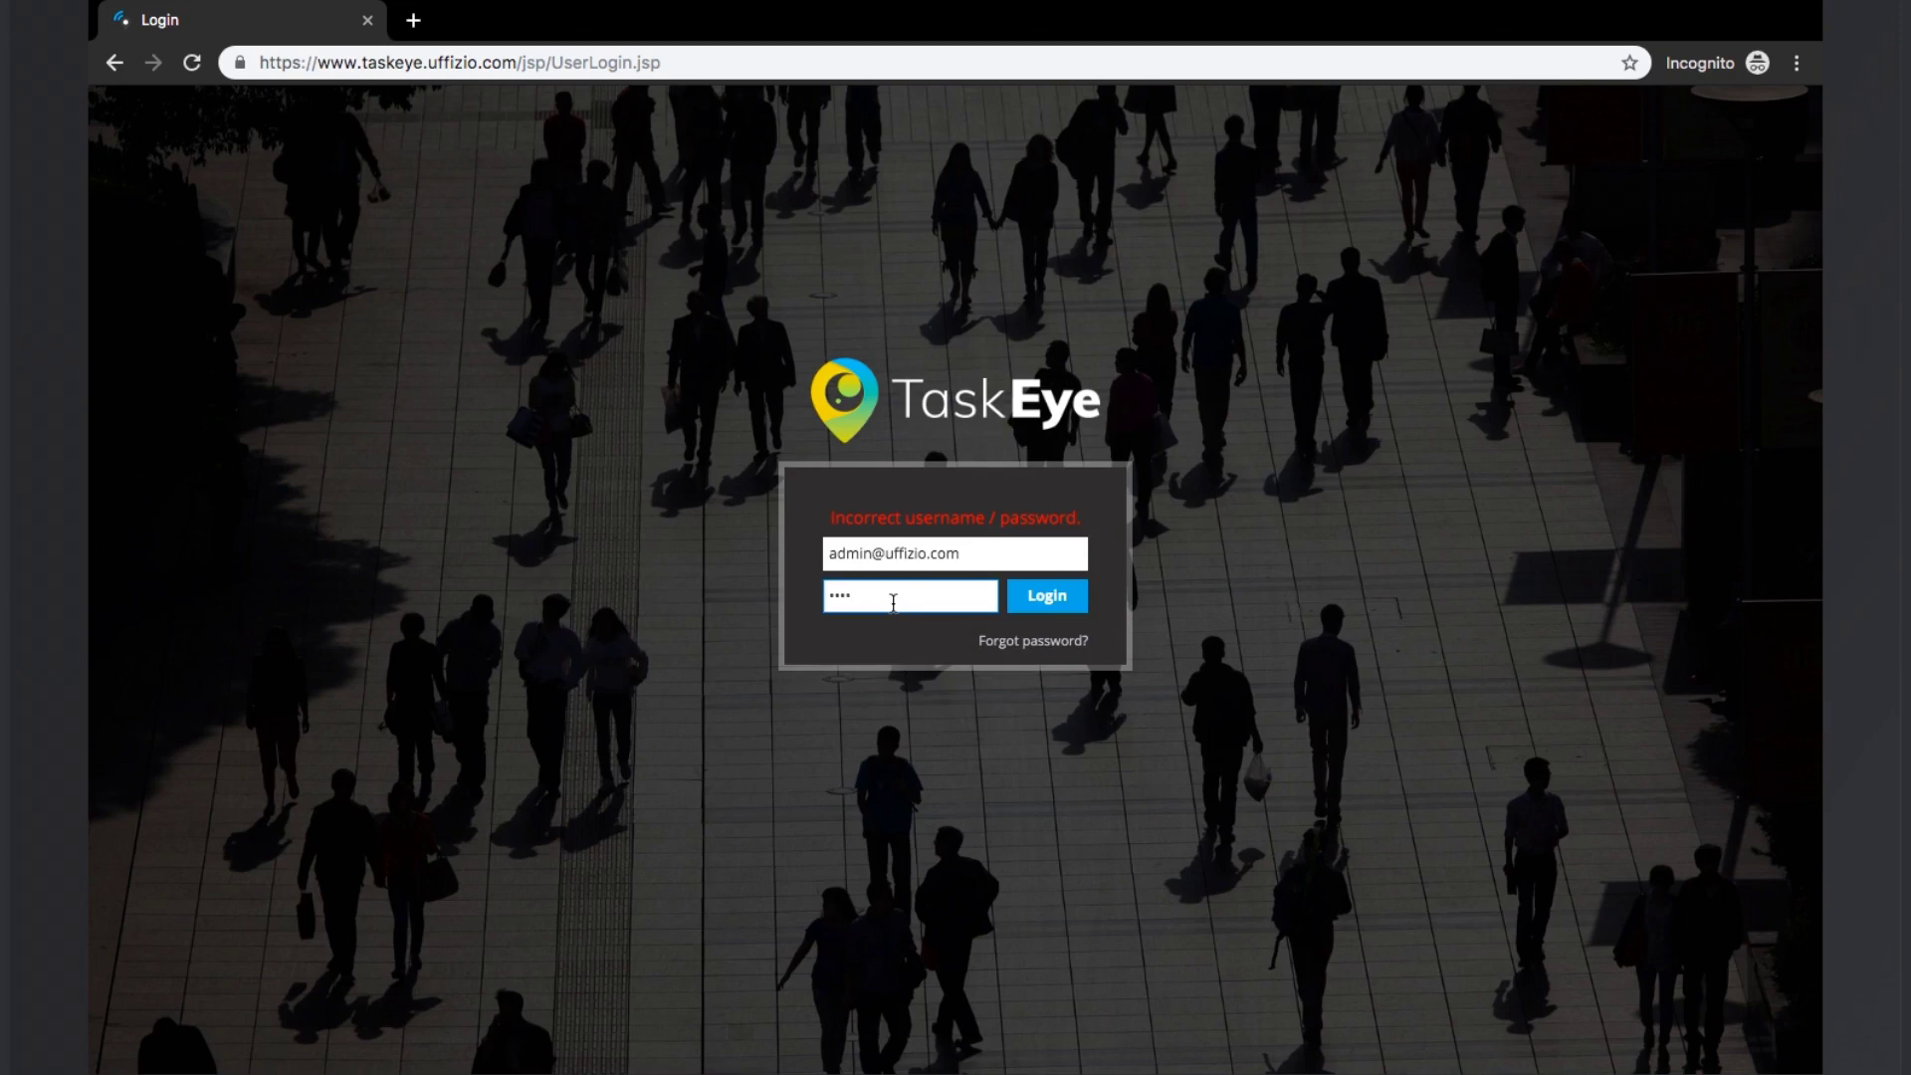
pyautogui.press('BackSpace')
pyautogui.click(1034, 607)
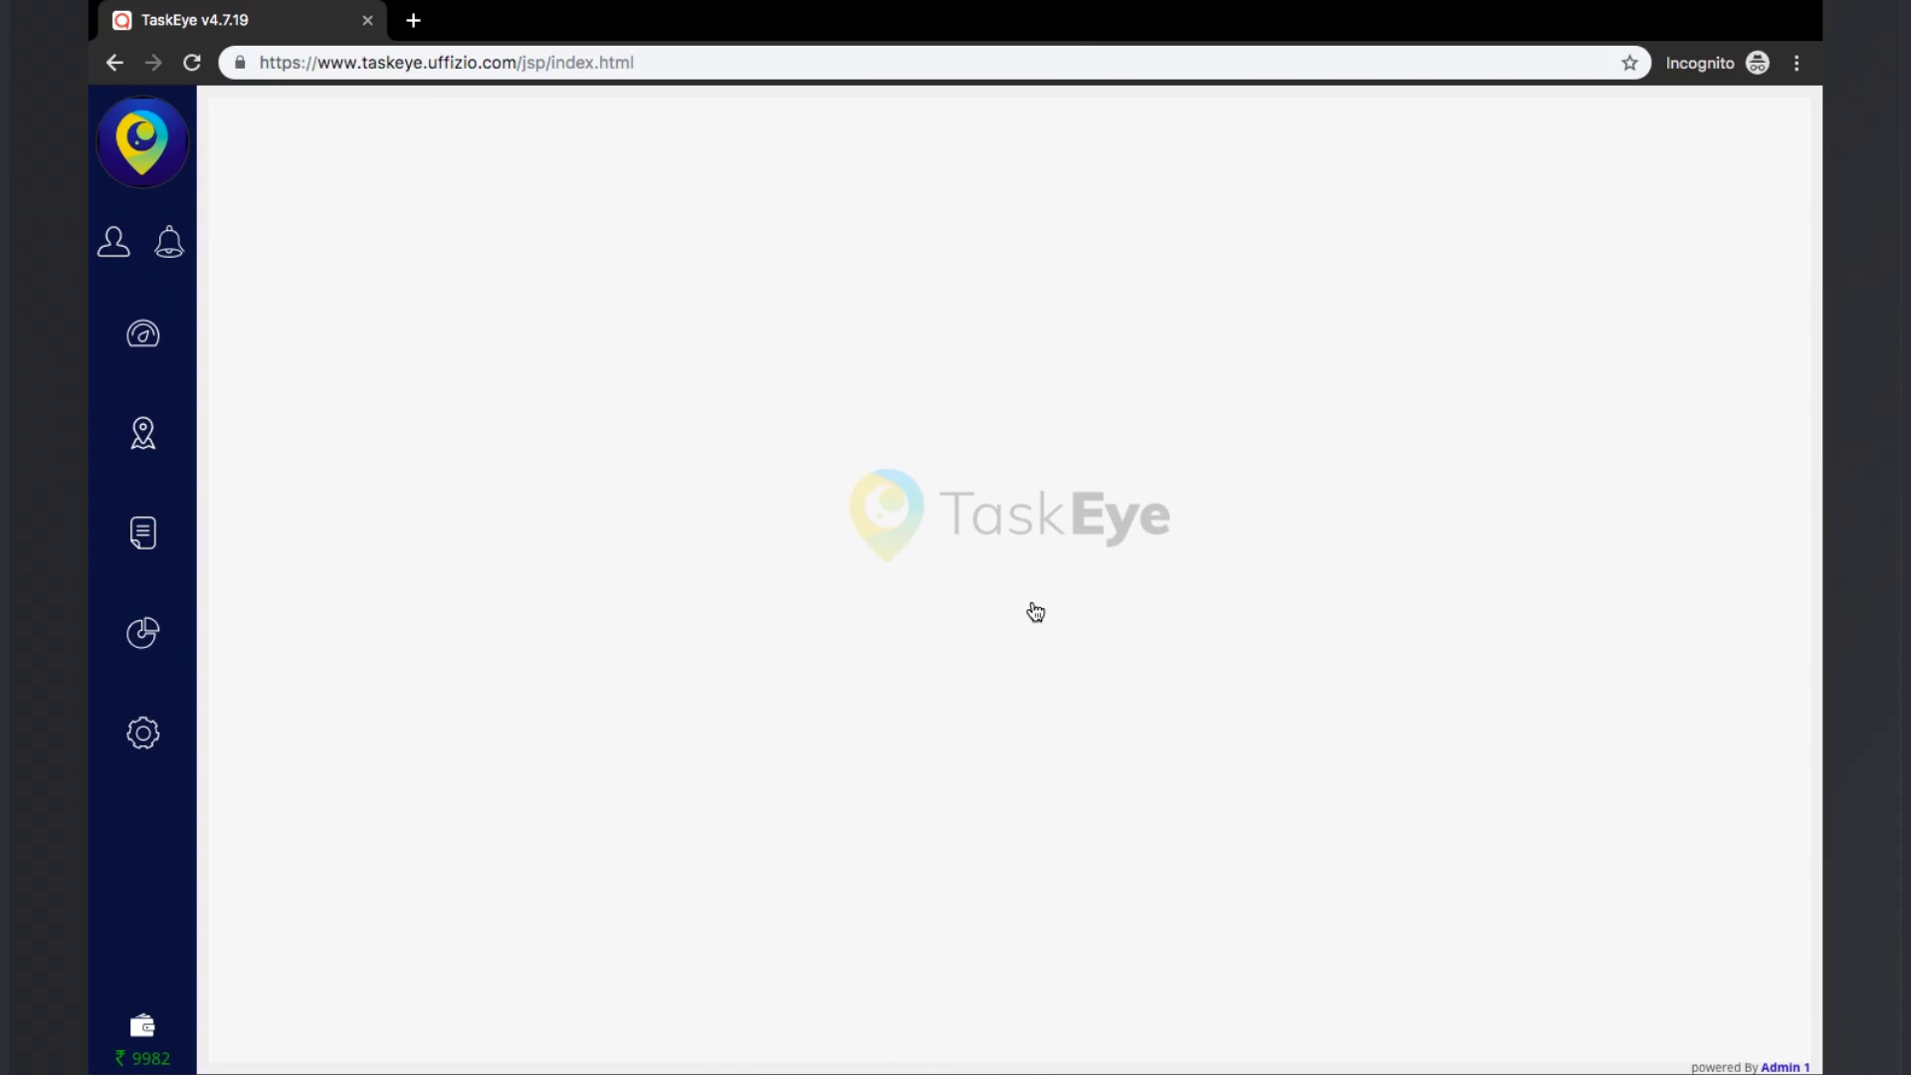
# - Open the settings flyout, then the user account menu in the sidebar
pyautogui.click(141, 741)
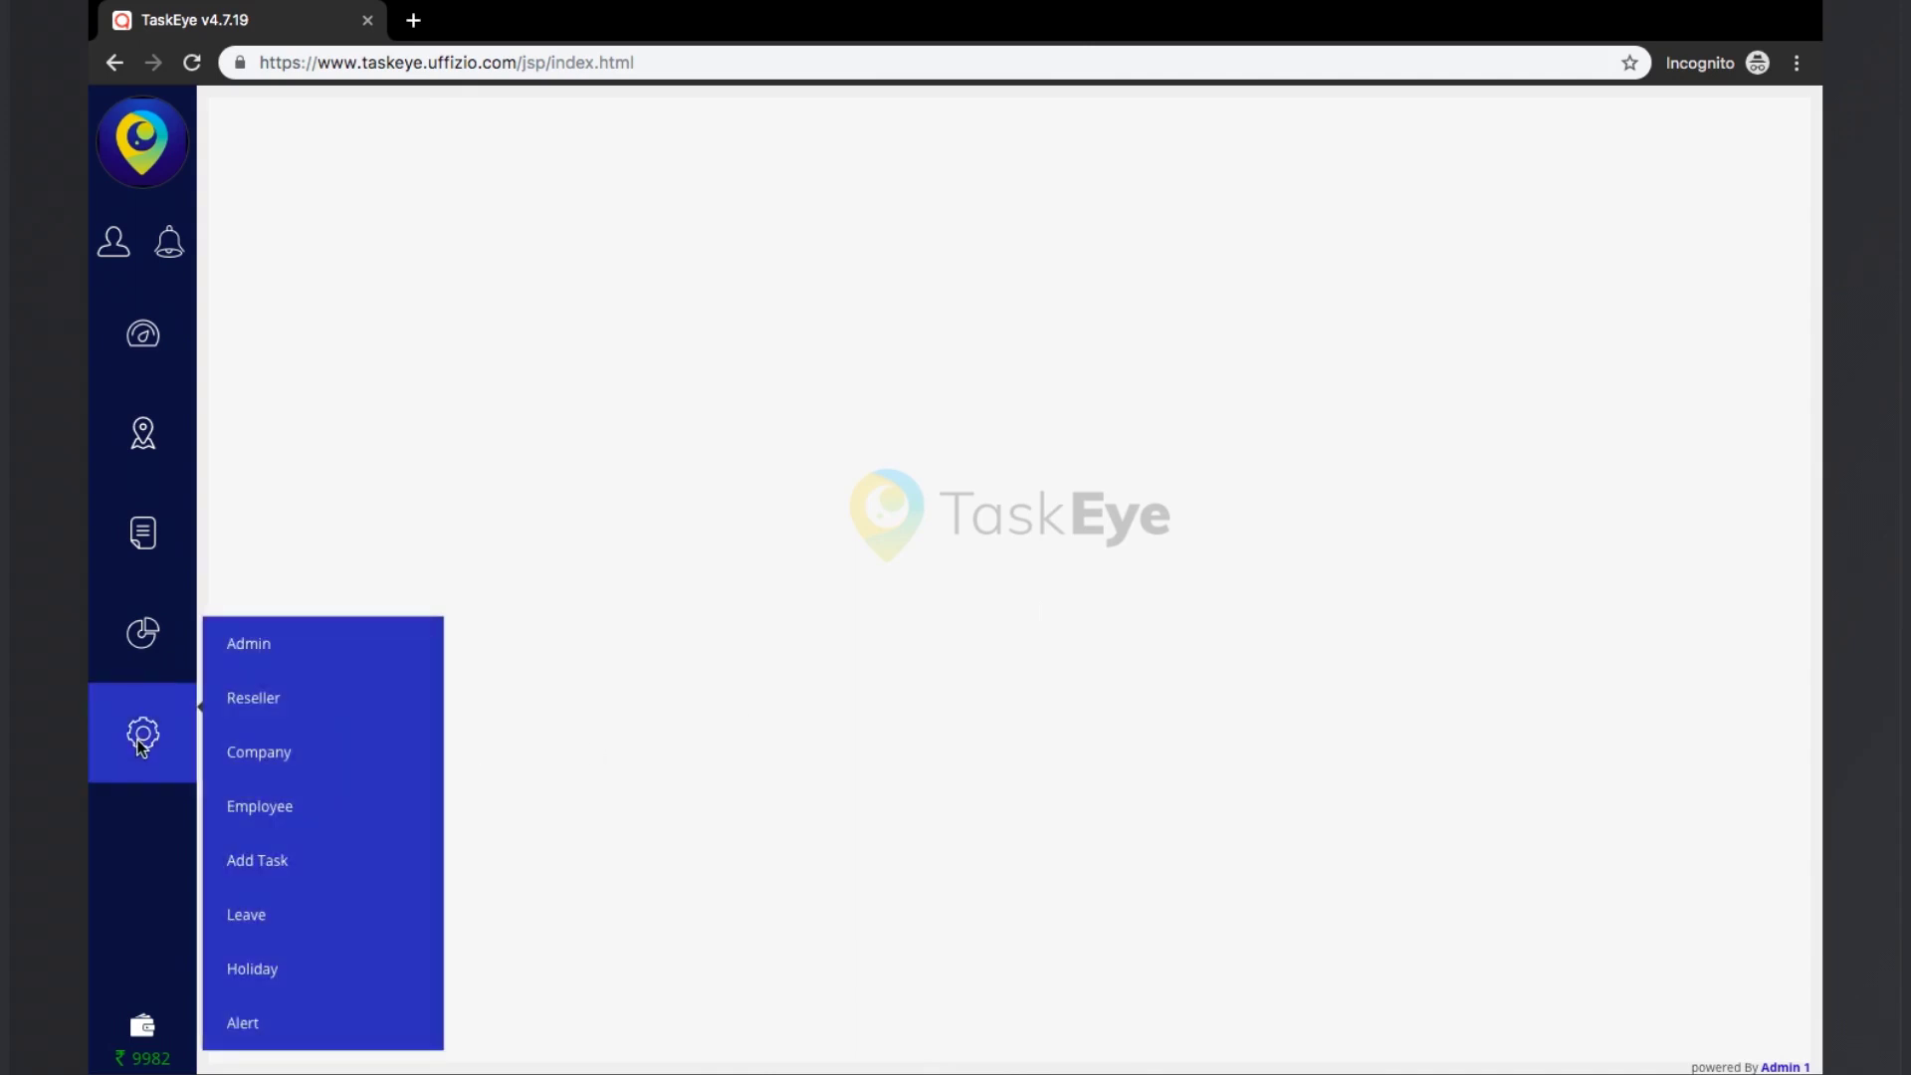
pyautogui.moveTo(164, 547)
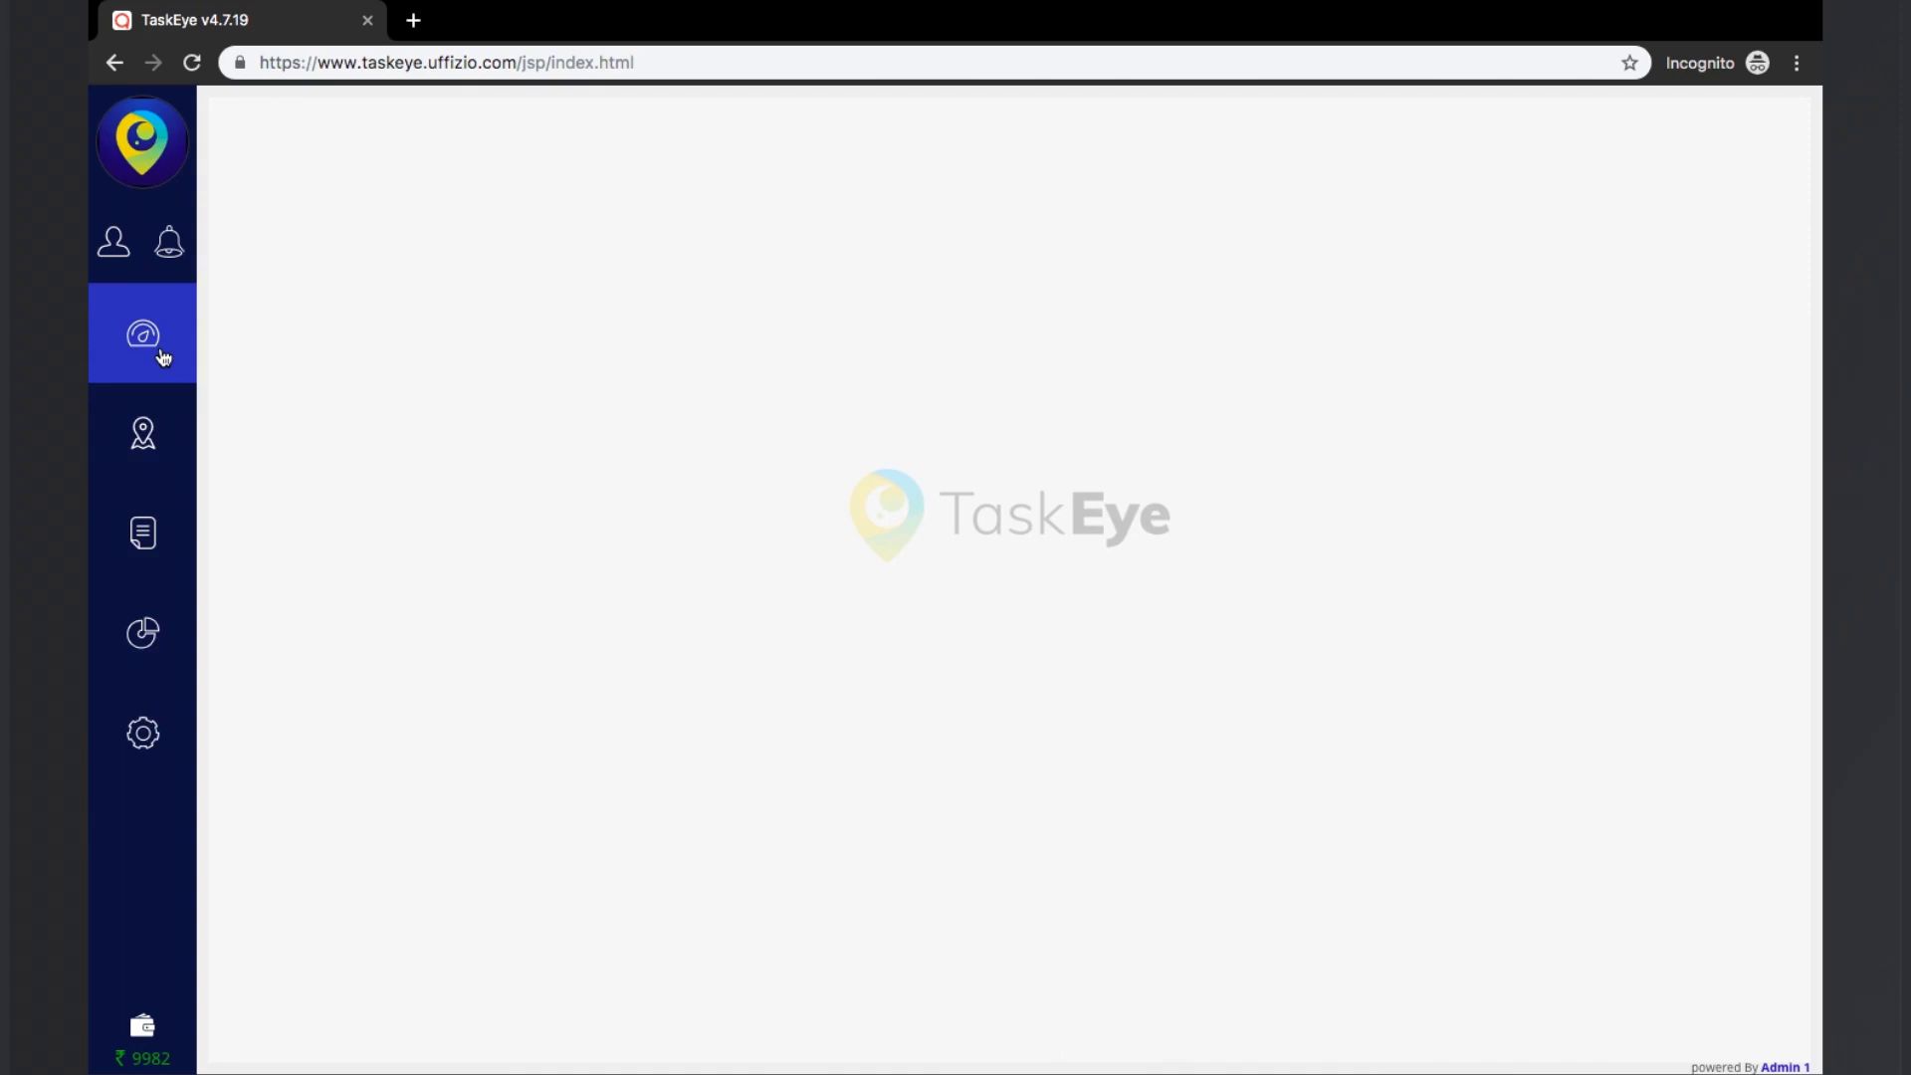
pyautogui.click(116, 253)
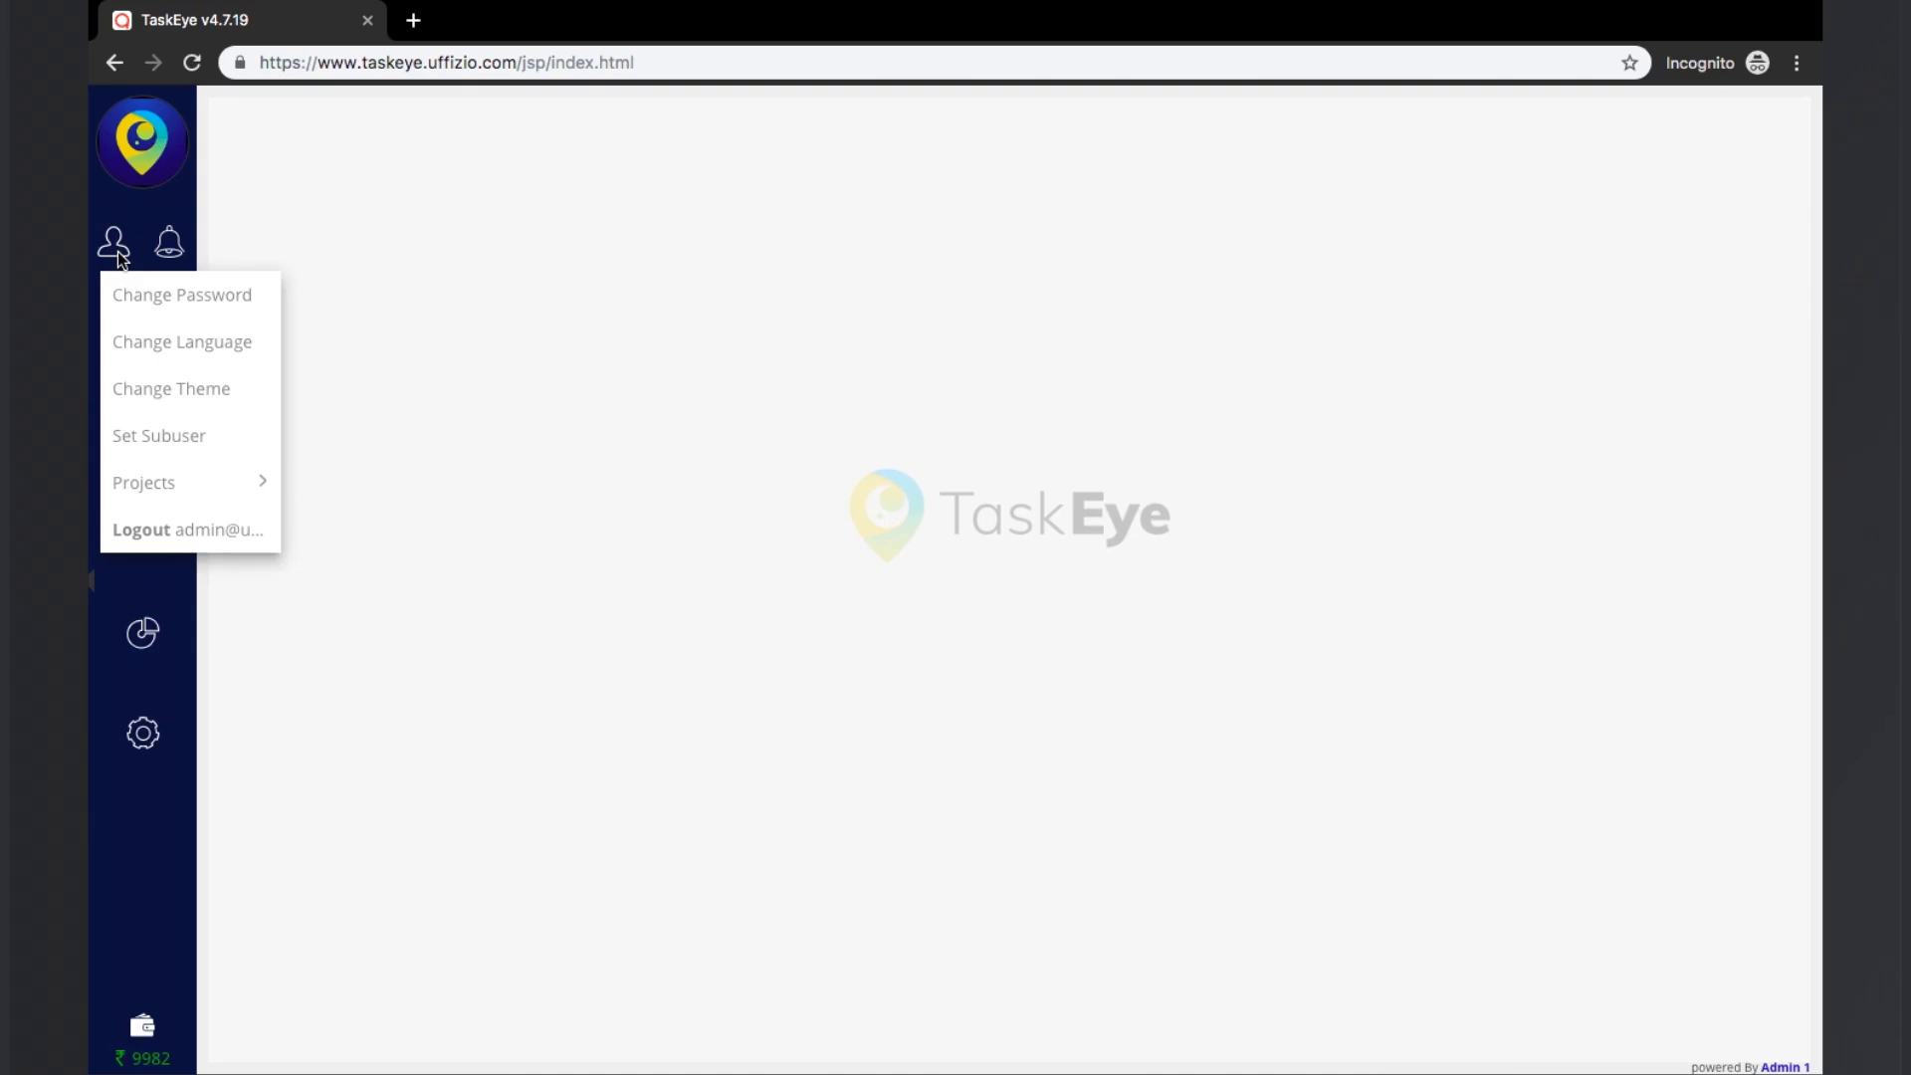
pyautogui.click(179, 302)
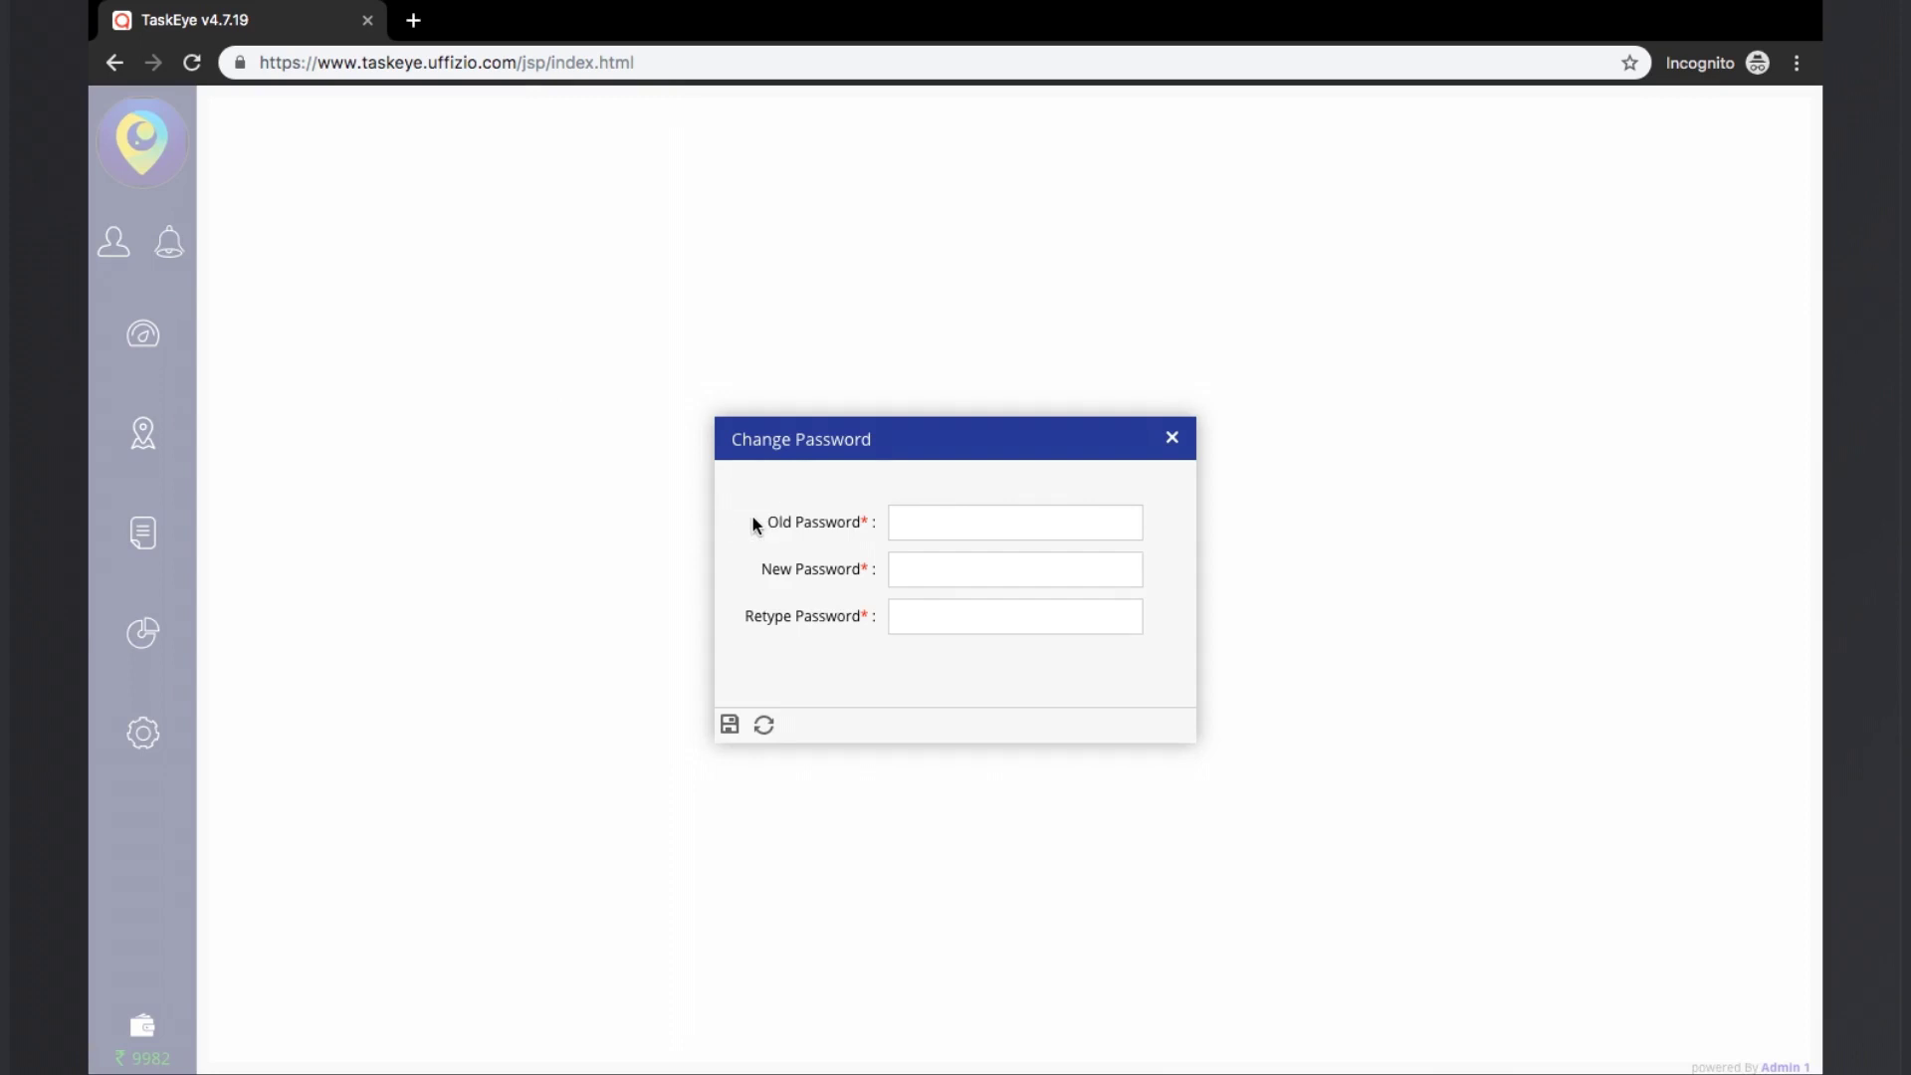
pyautogui.click(737, 609)
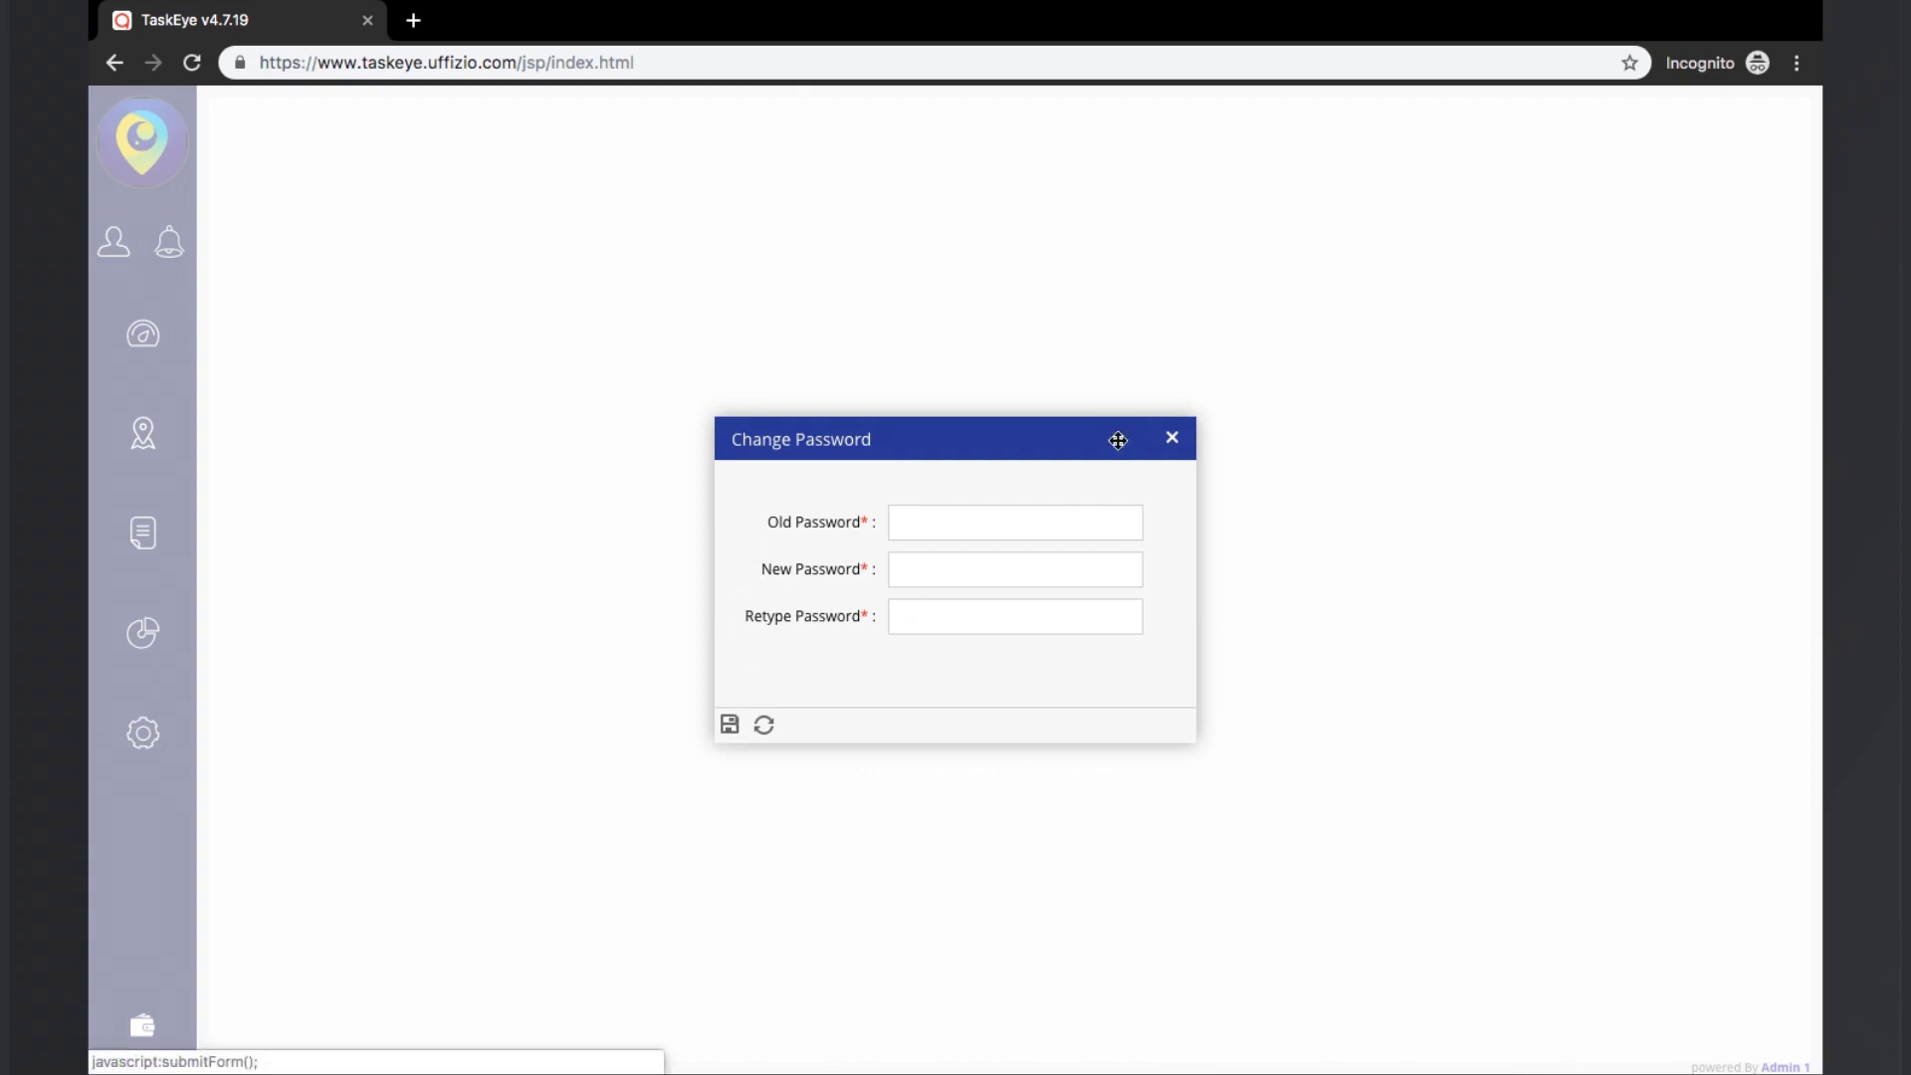
pyautogui.click(1172, 438)
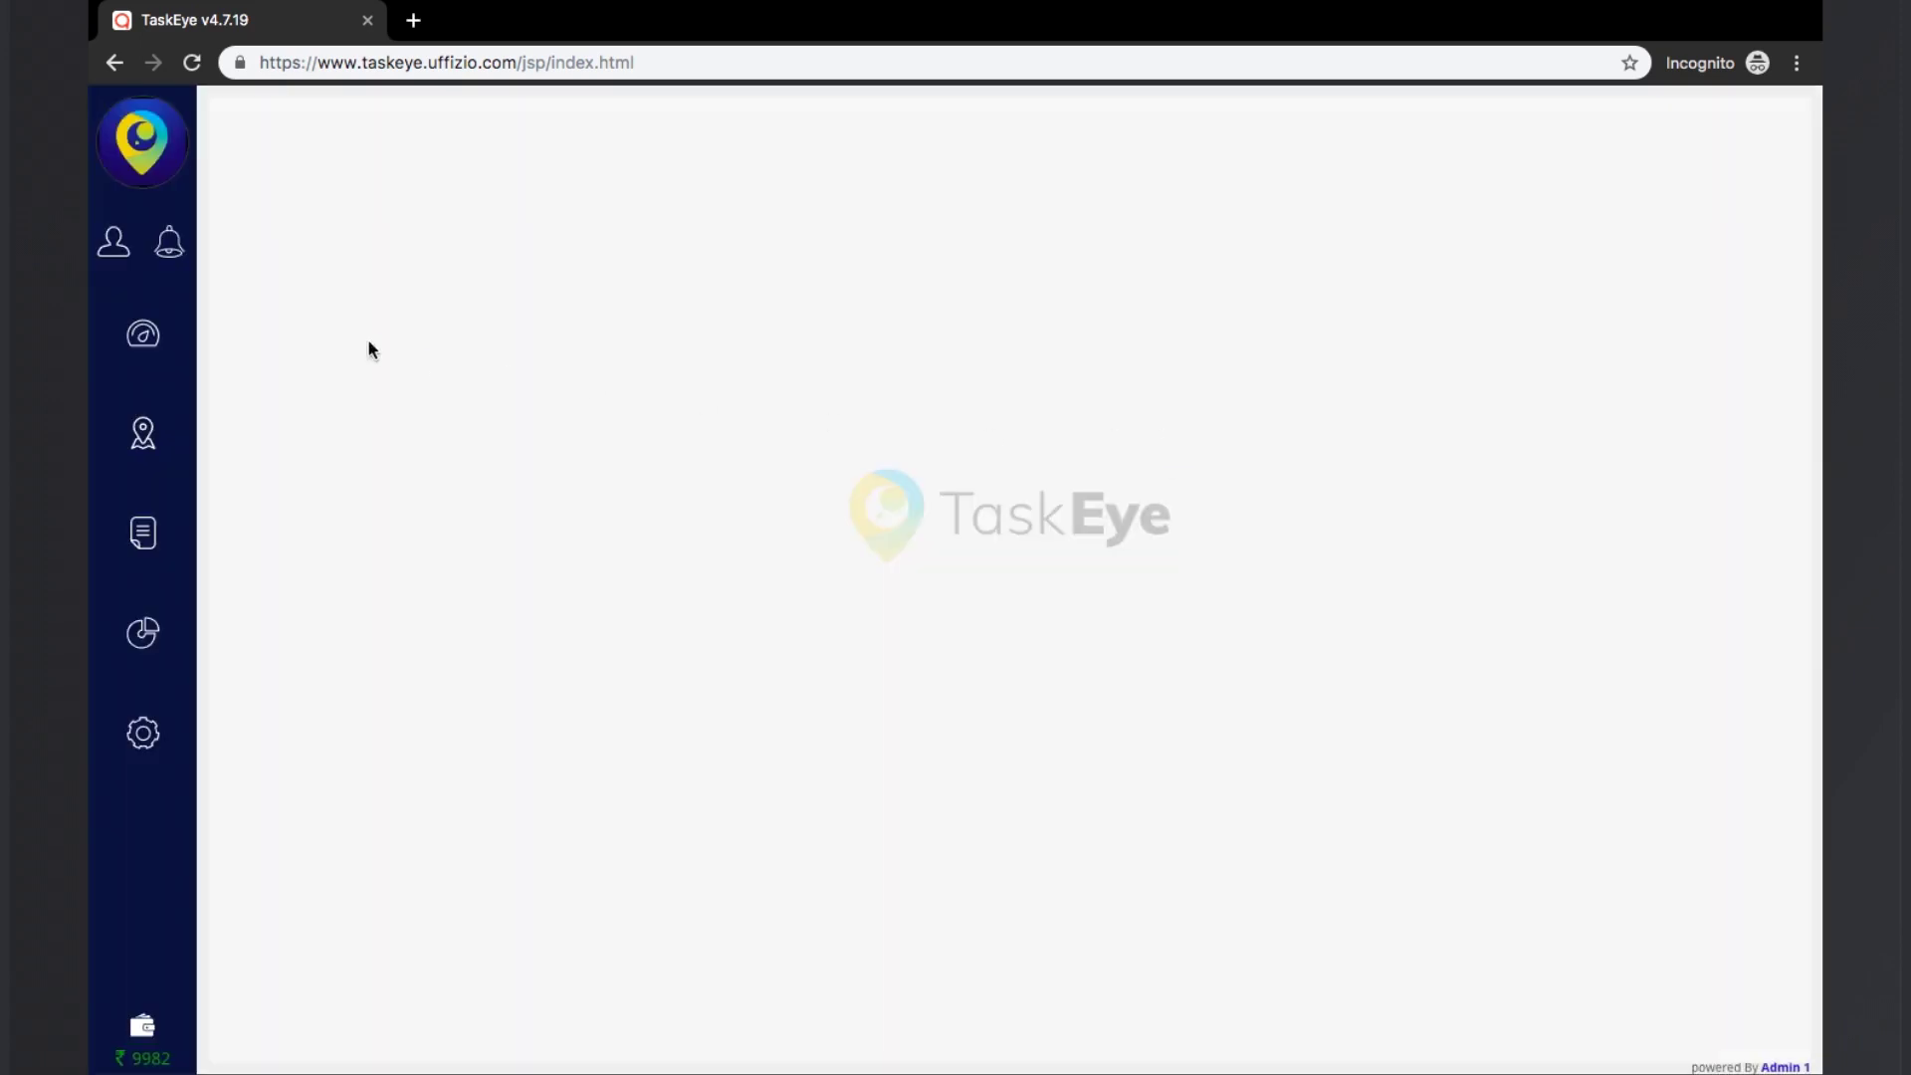
pyautogui.click(114, 244)
pyautogui.click(196, 343)
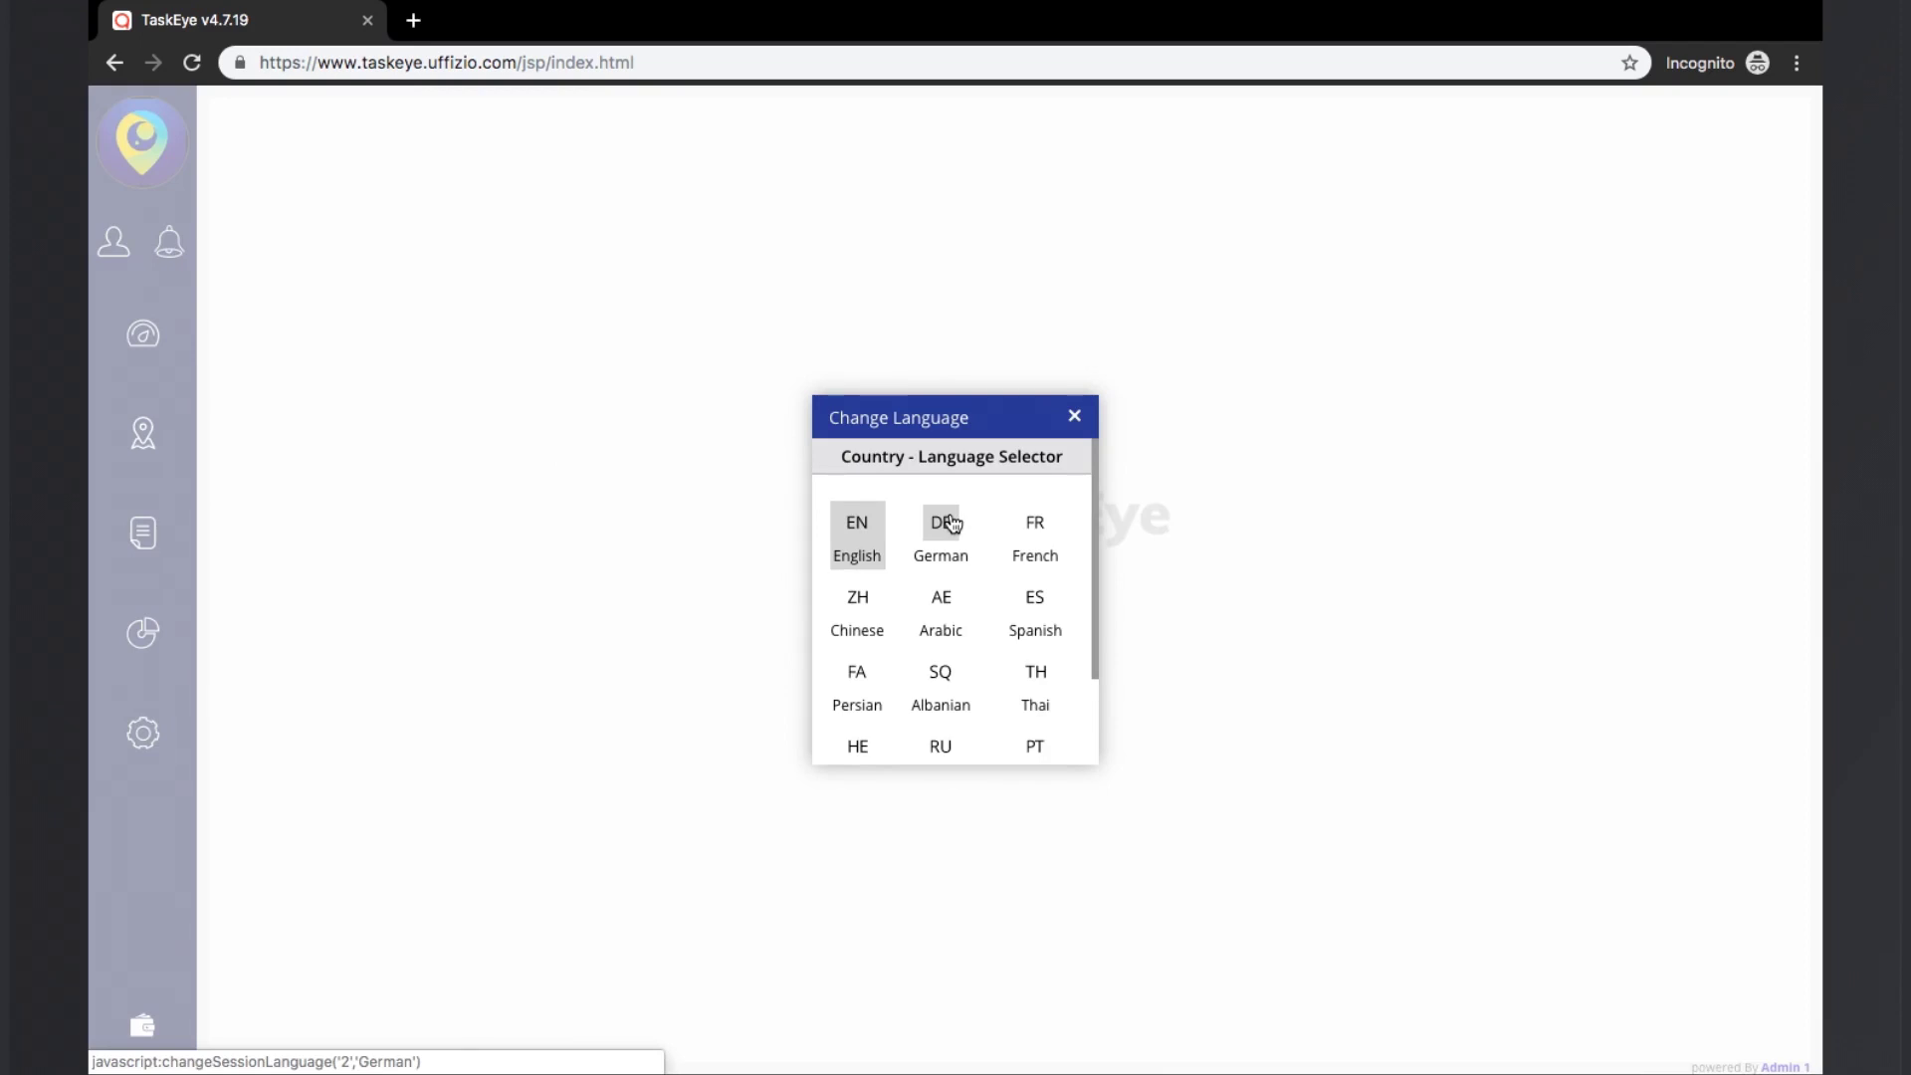
pyautogui.click(1074, 417)
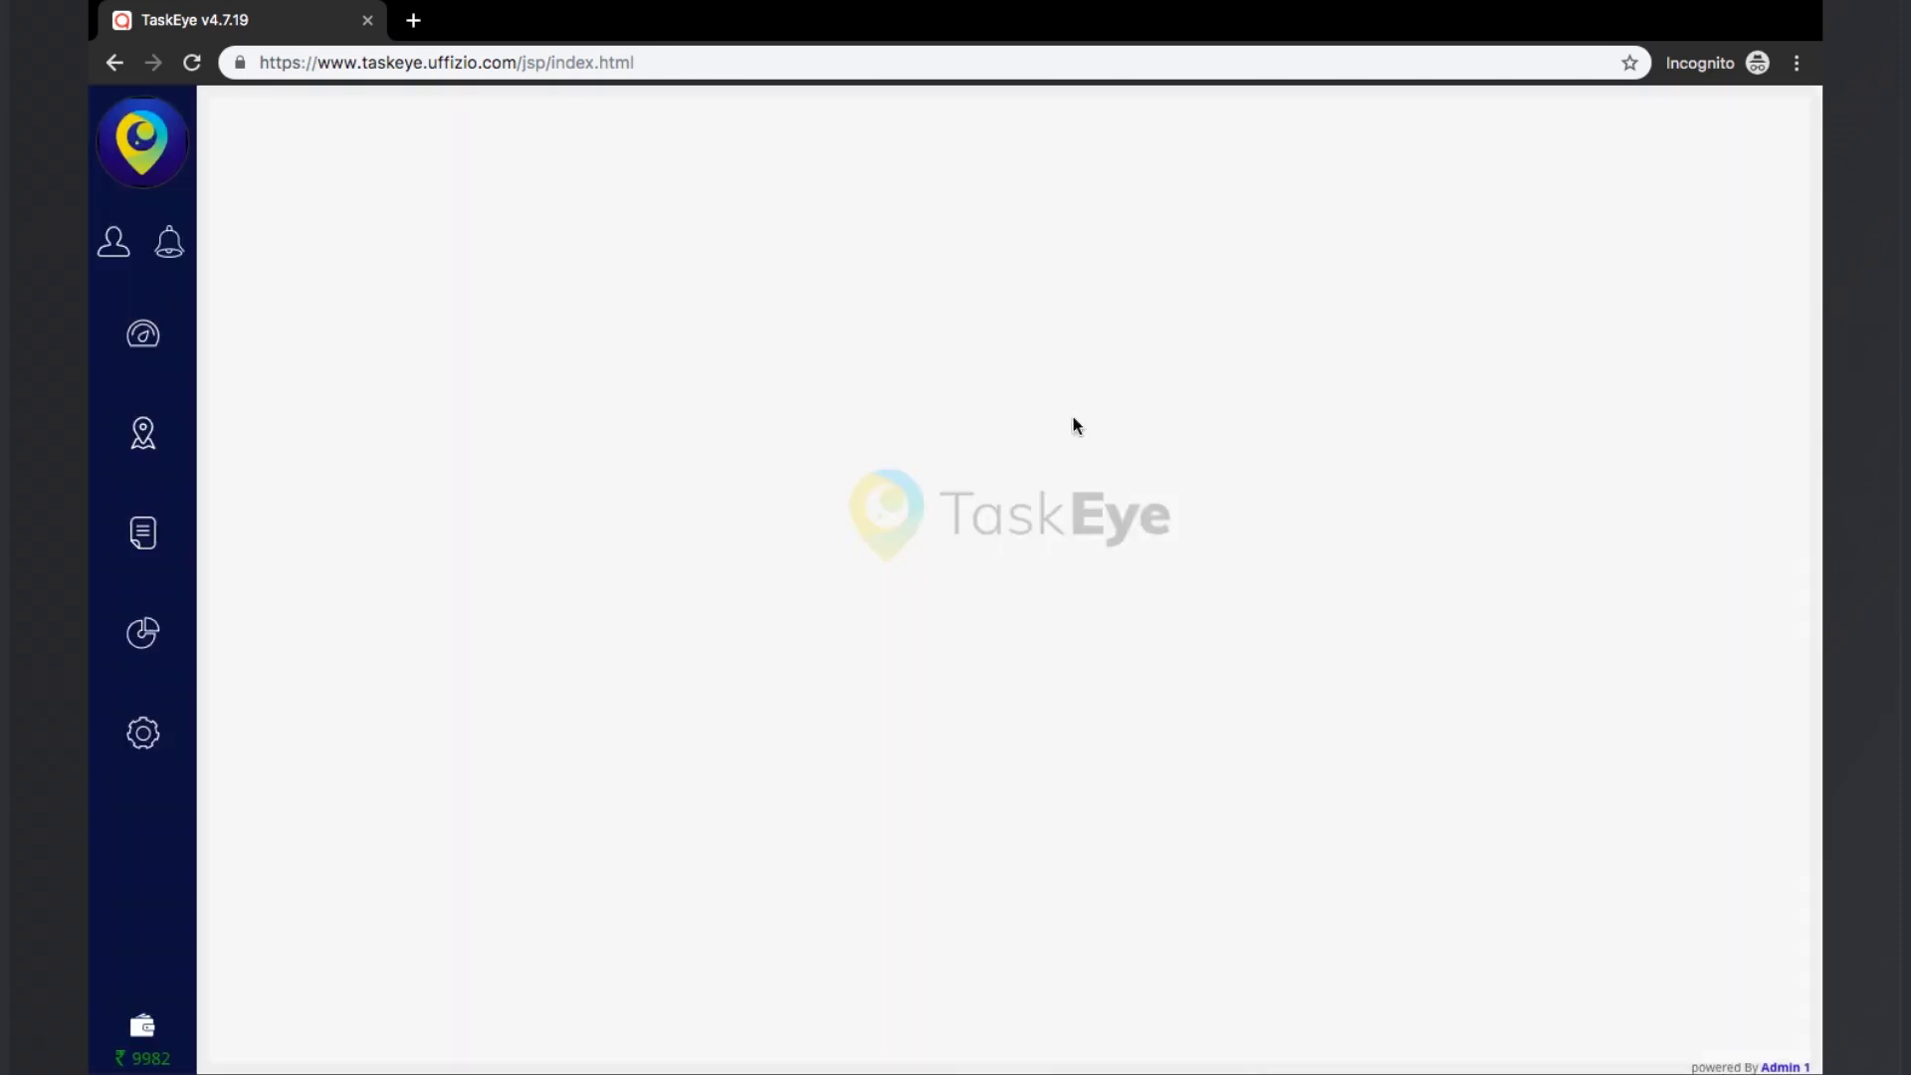
pyautogui.click(121, 247)
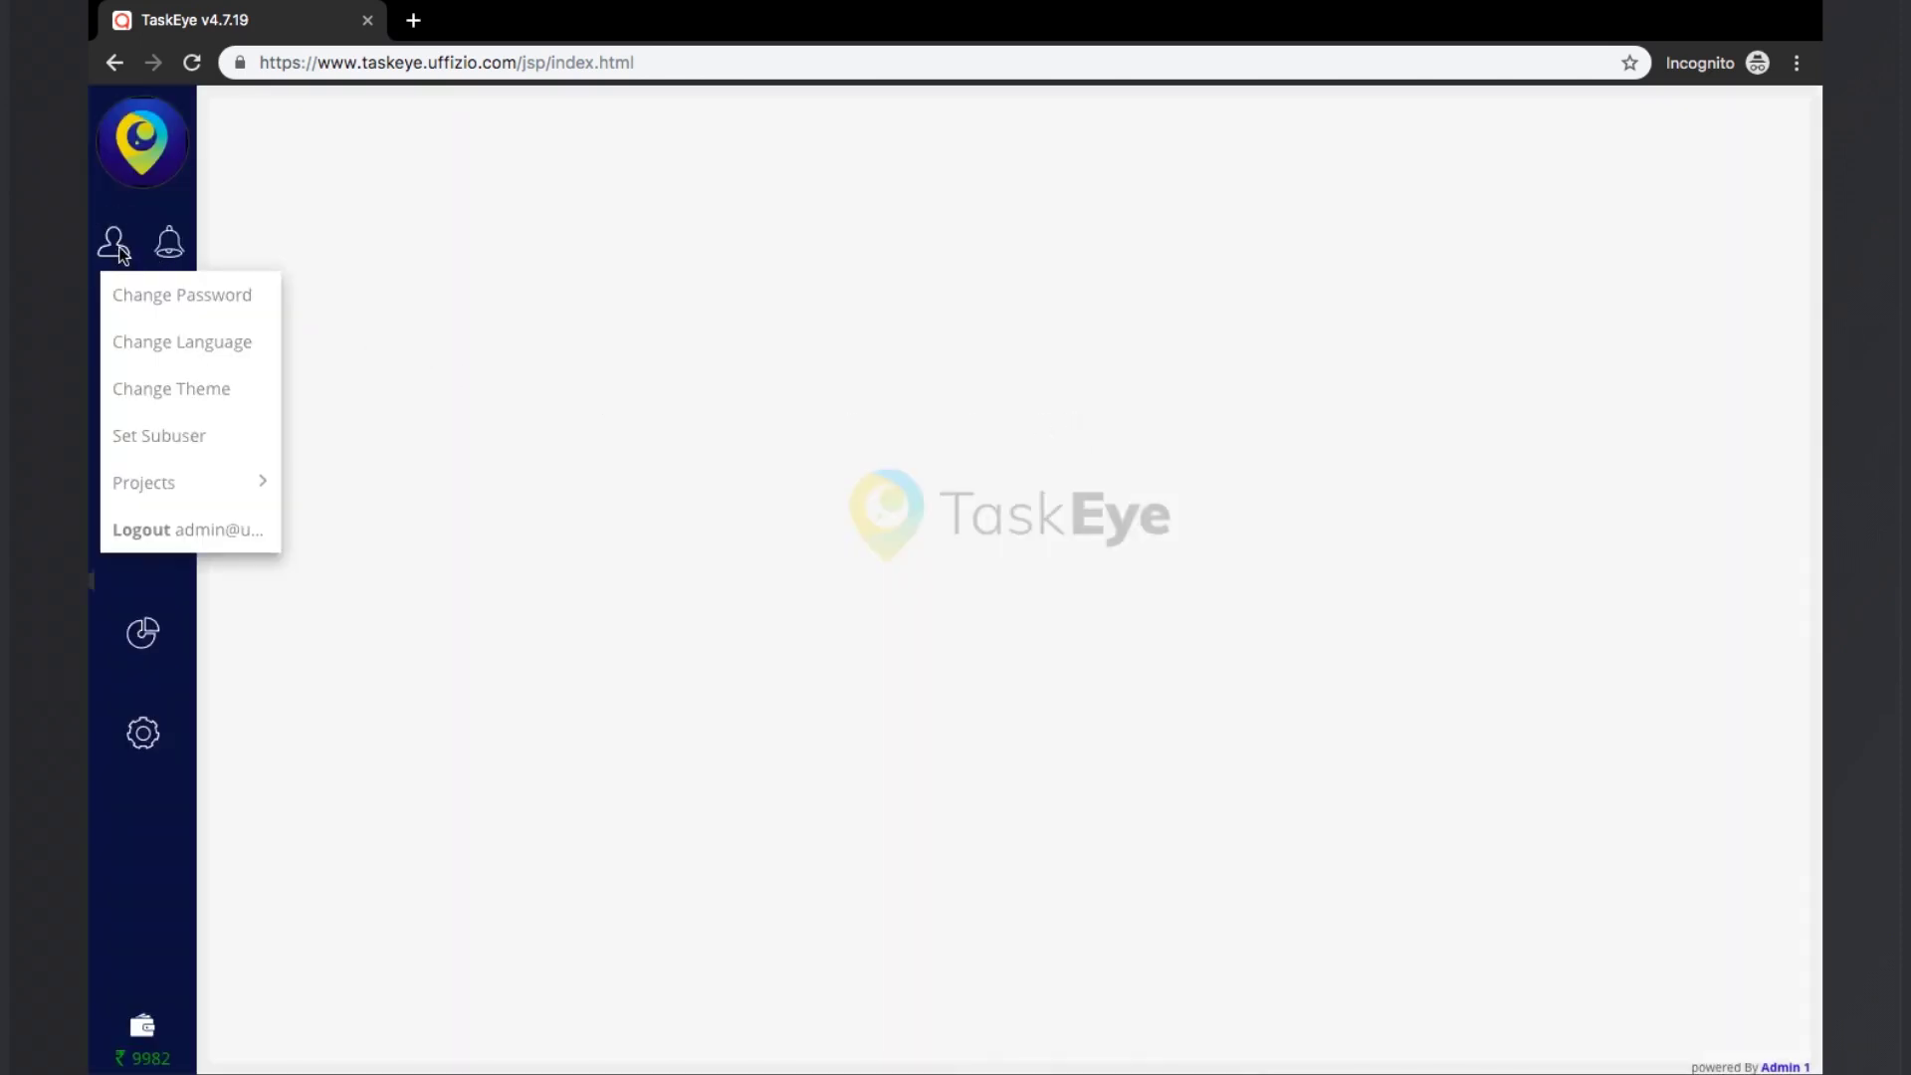
# - Open Change Theme and look over the Pantone Blue and Custom theme cards
pyautogui.click(200, 396)
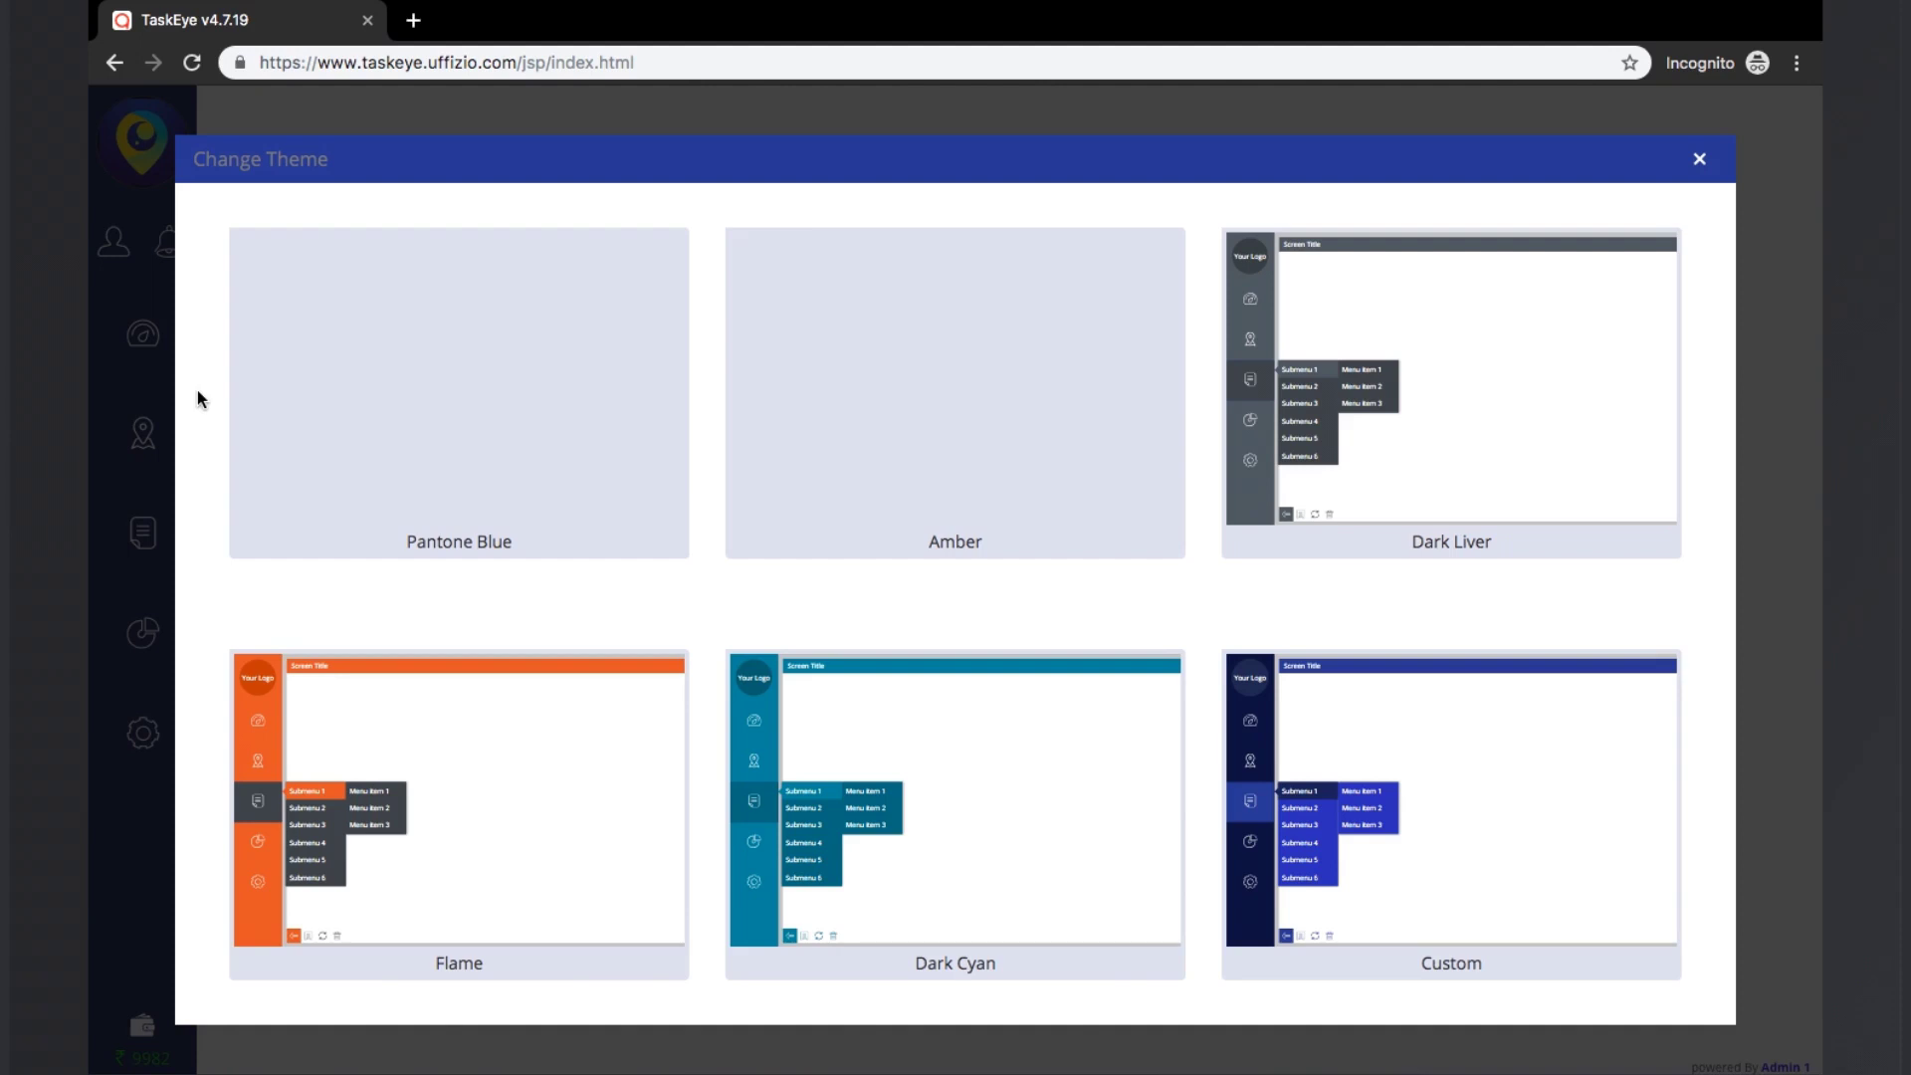
pyautogui.moveTo(475, 395)
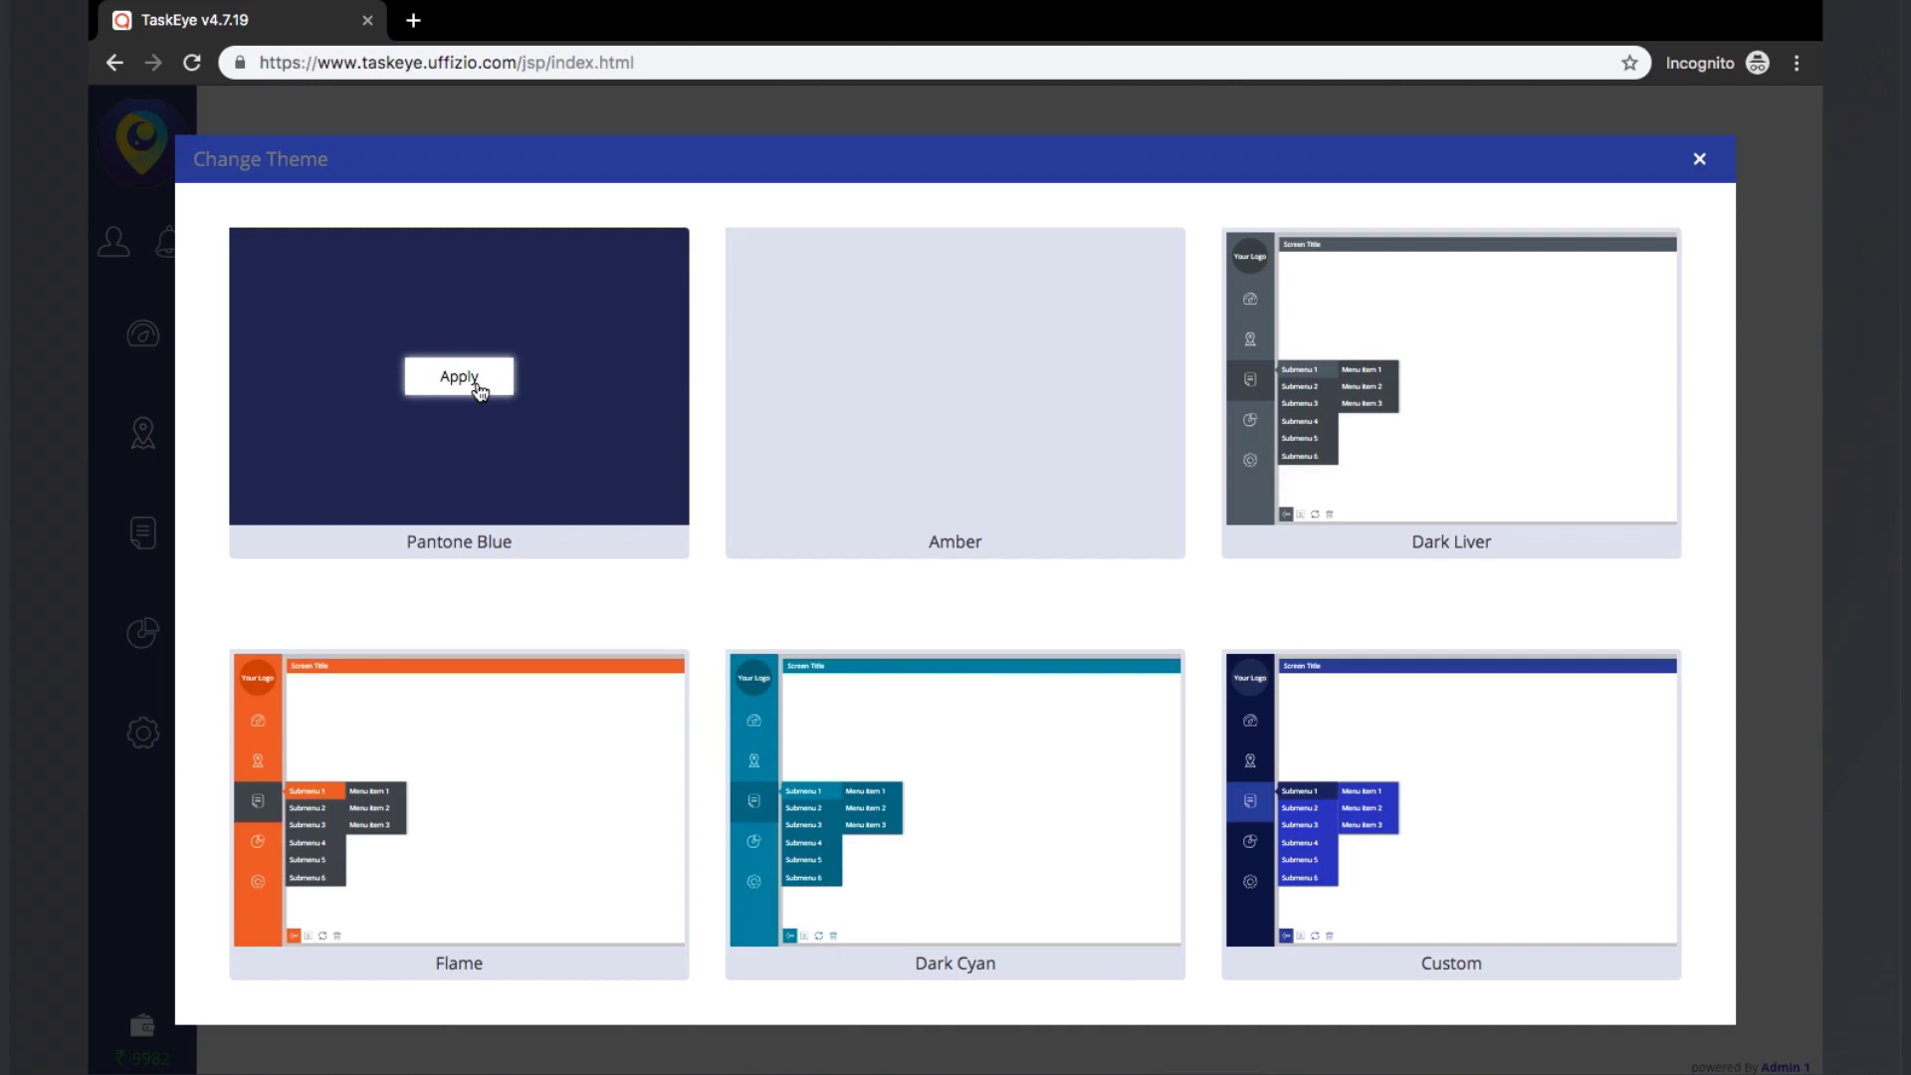
pyautogui.moveTo(1458, 802)
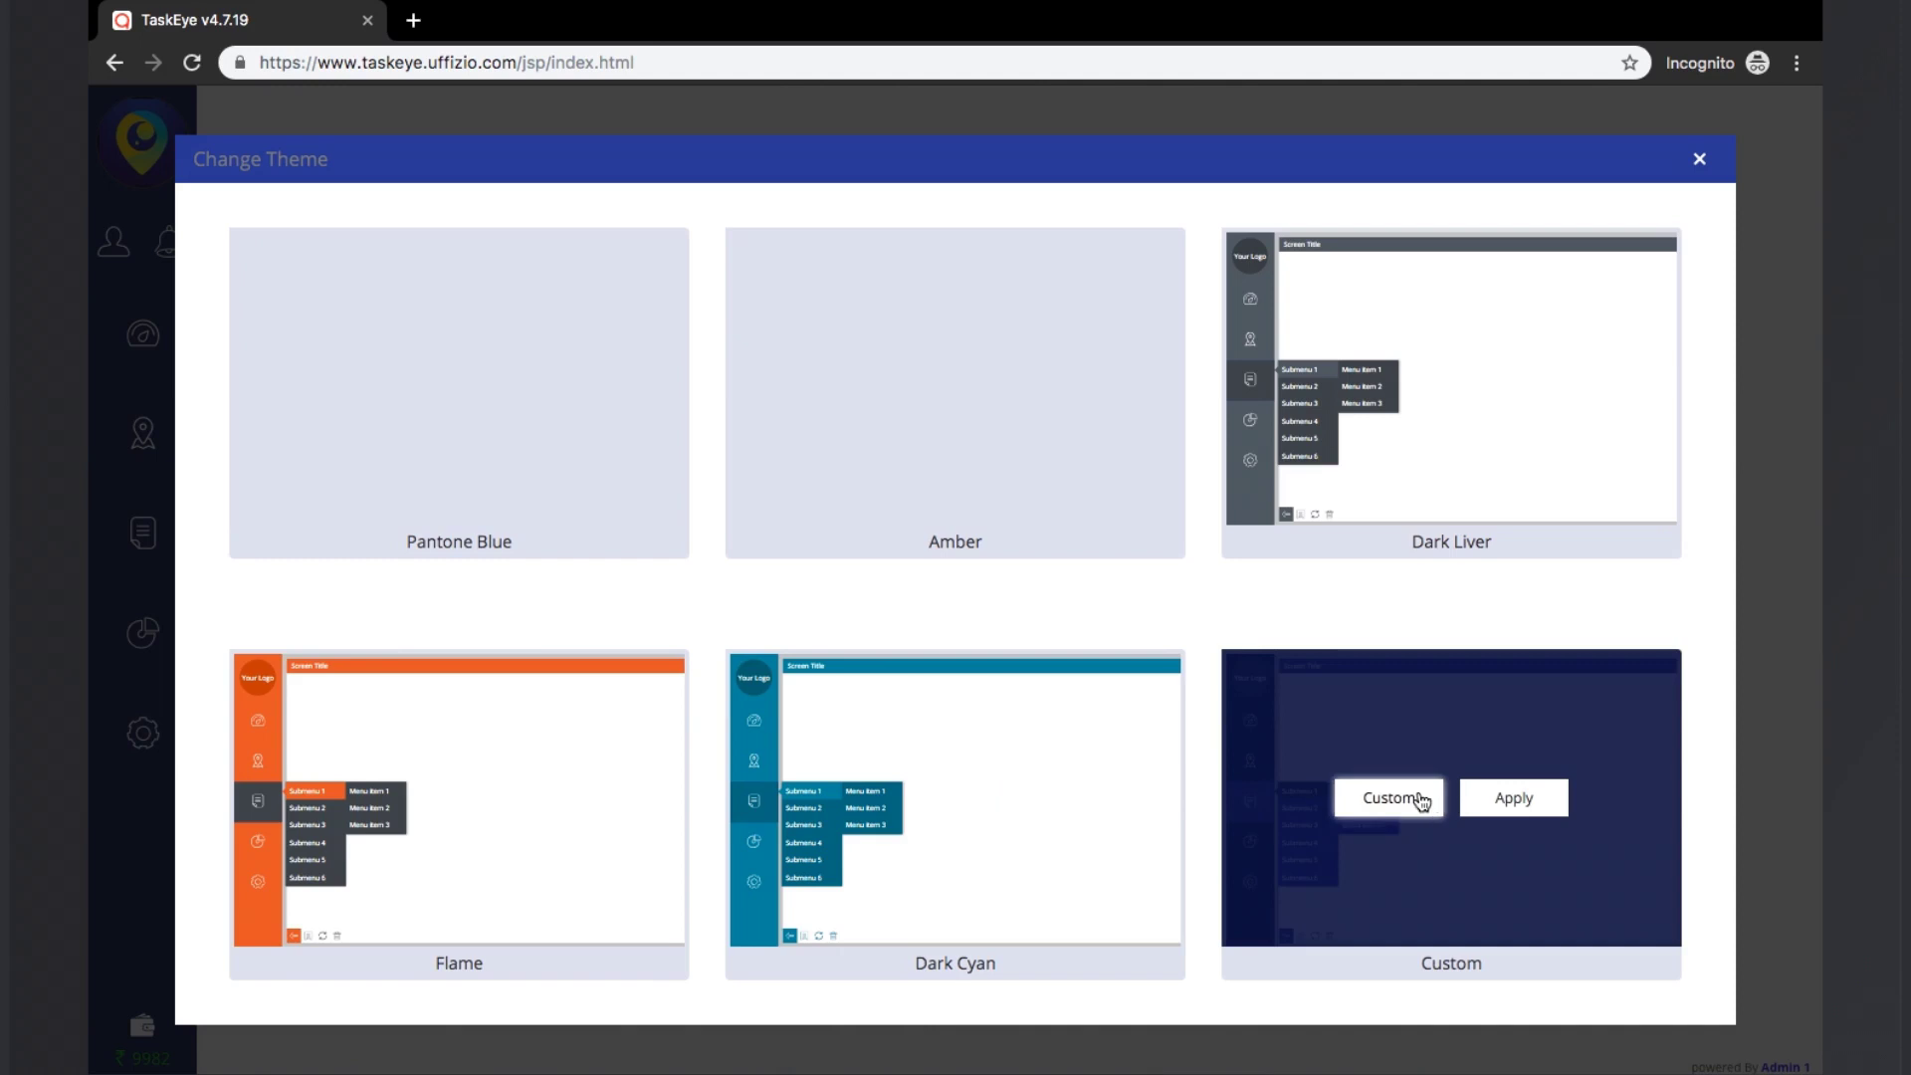
# - Open the Custom theme editor and inspect the menu and submenu colour pickers
pyautogui.click(1390, 797)
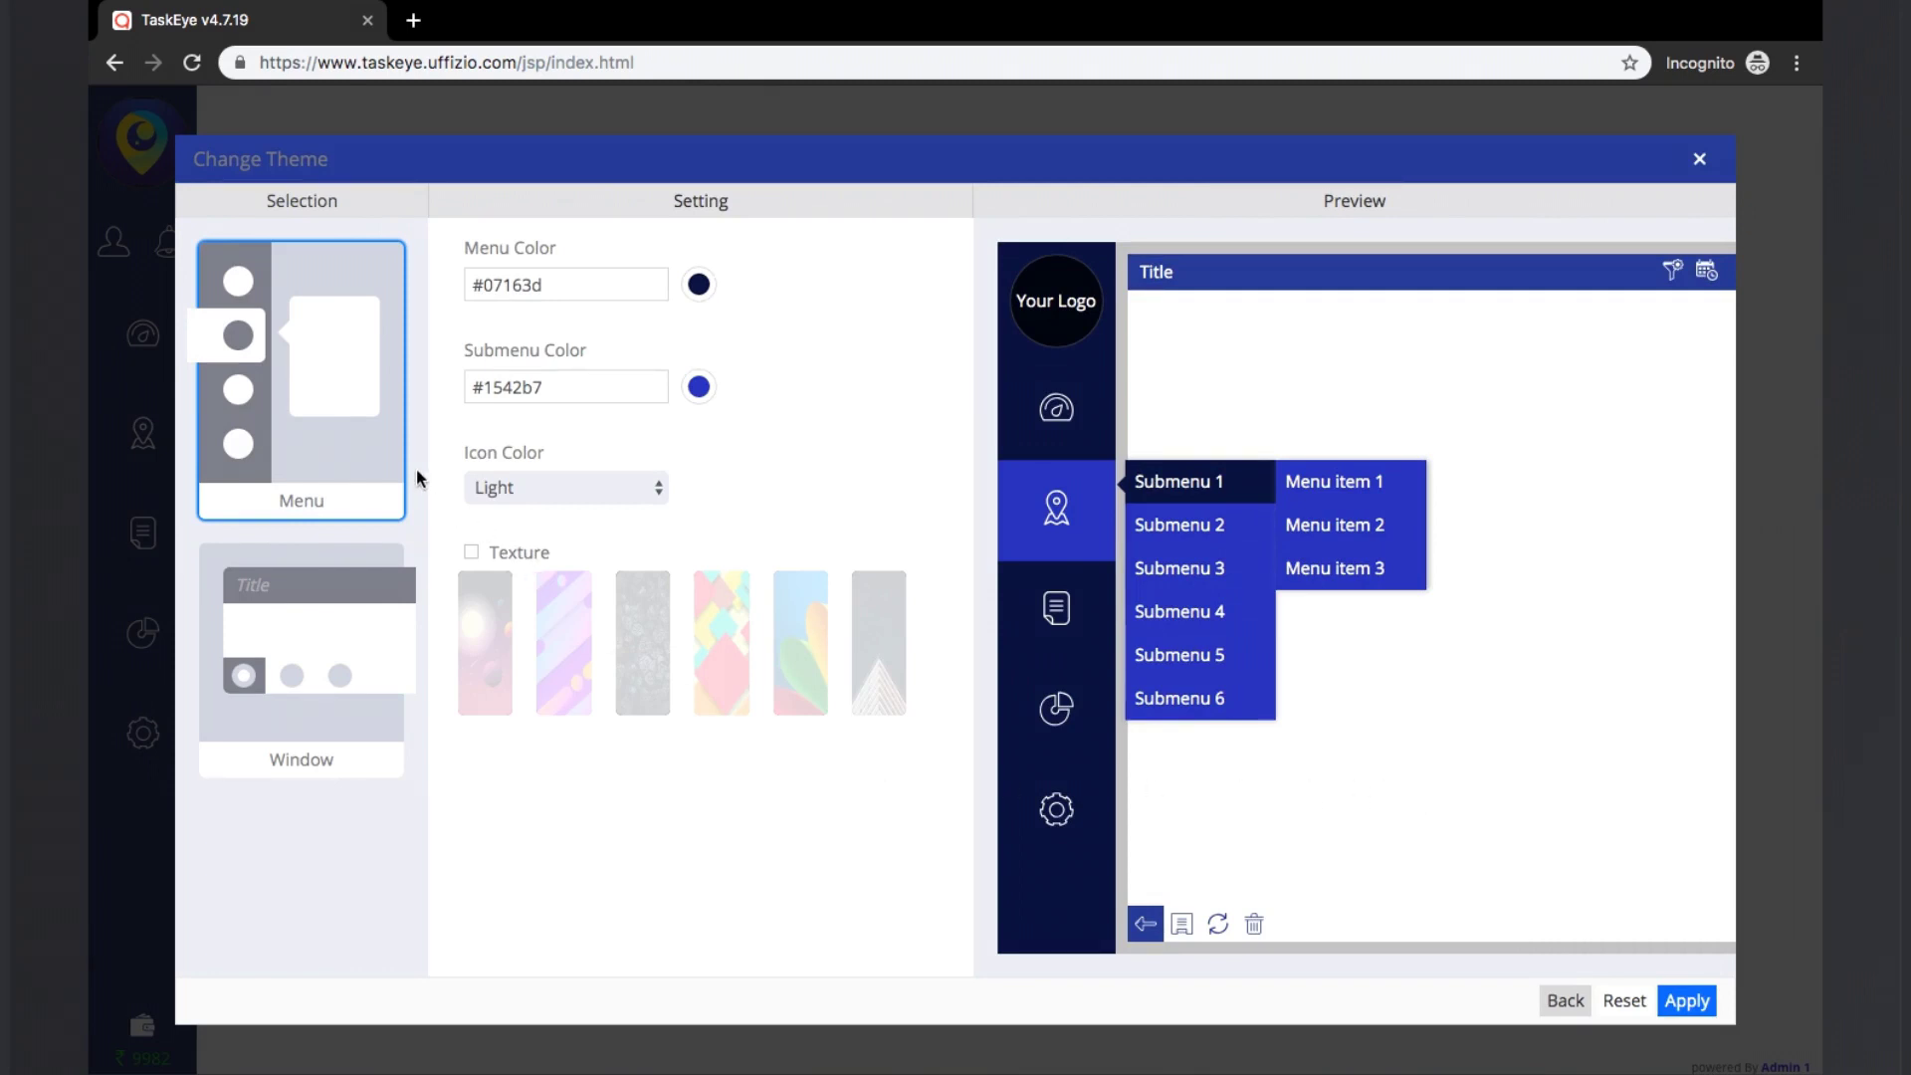
pyautogui.click(698, 285)
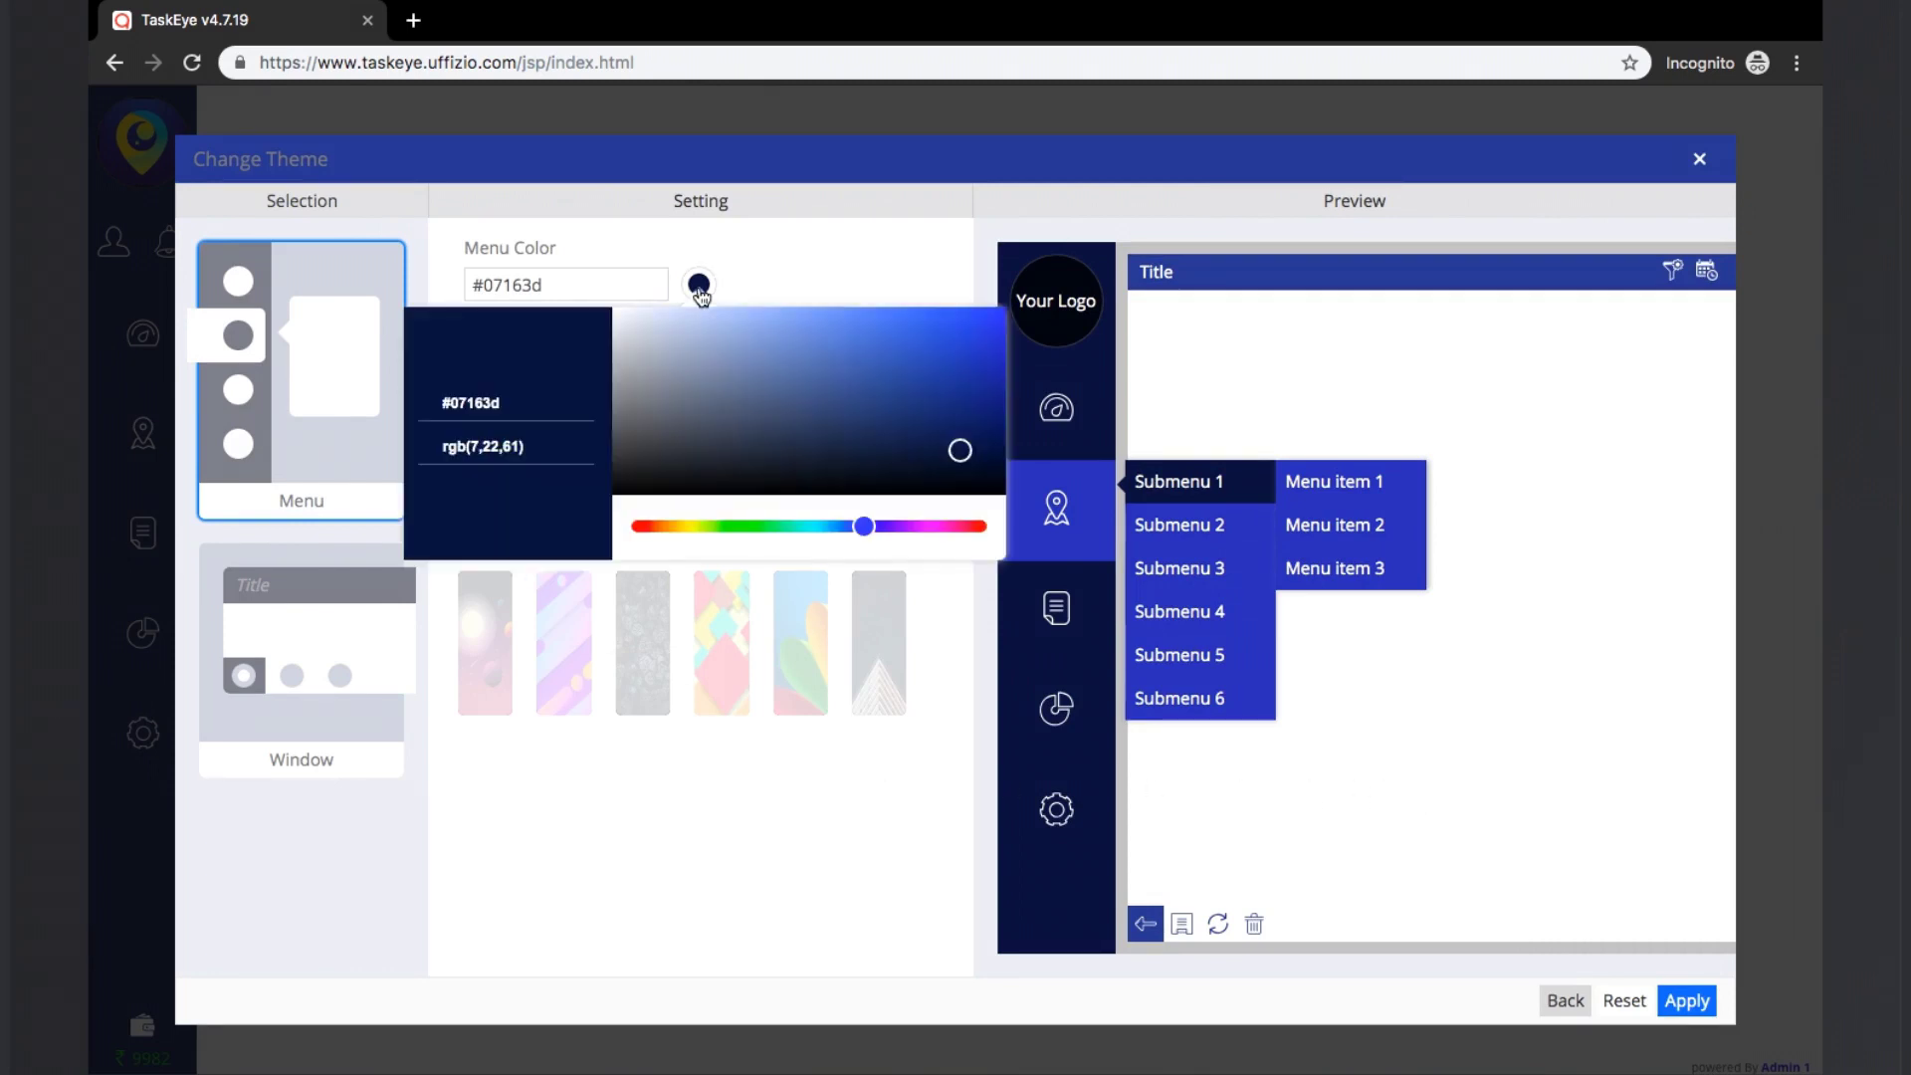
pyautogui.click(774, 275)
pyautogui.click(699, 386)
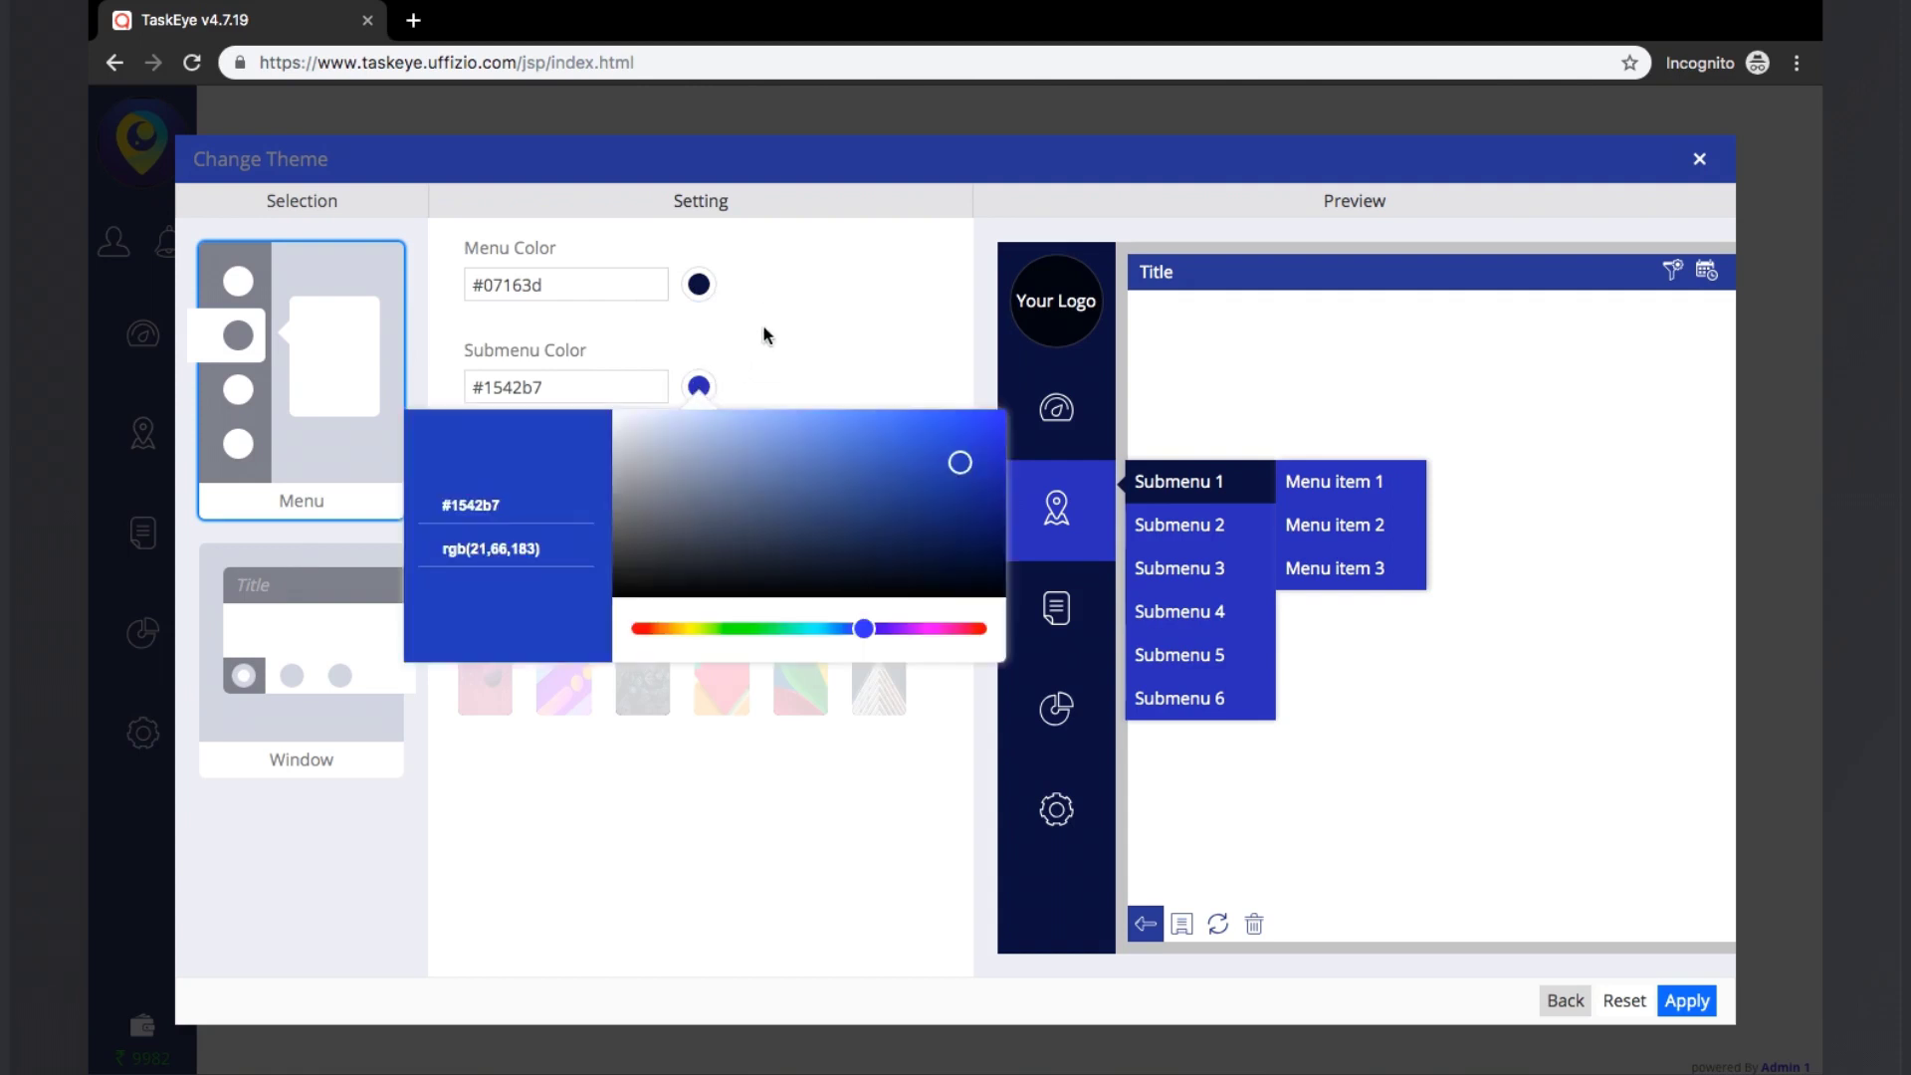
pyautogui.click(763, 325)
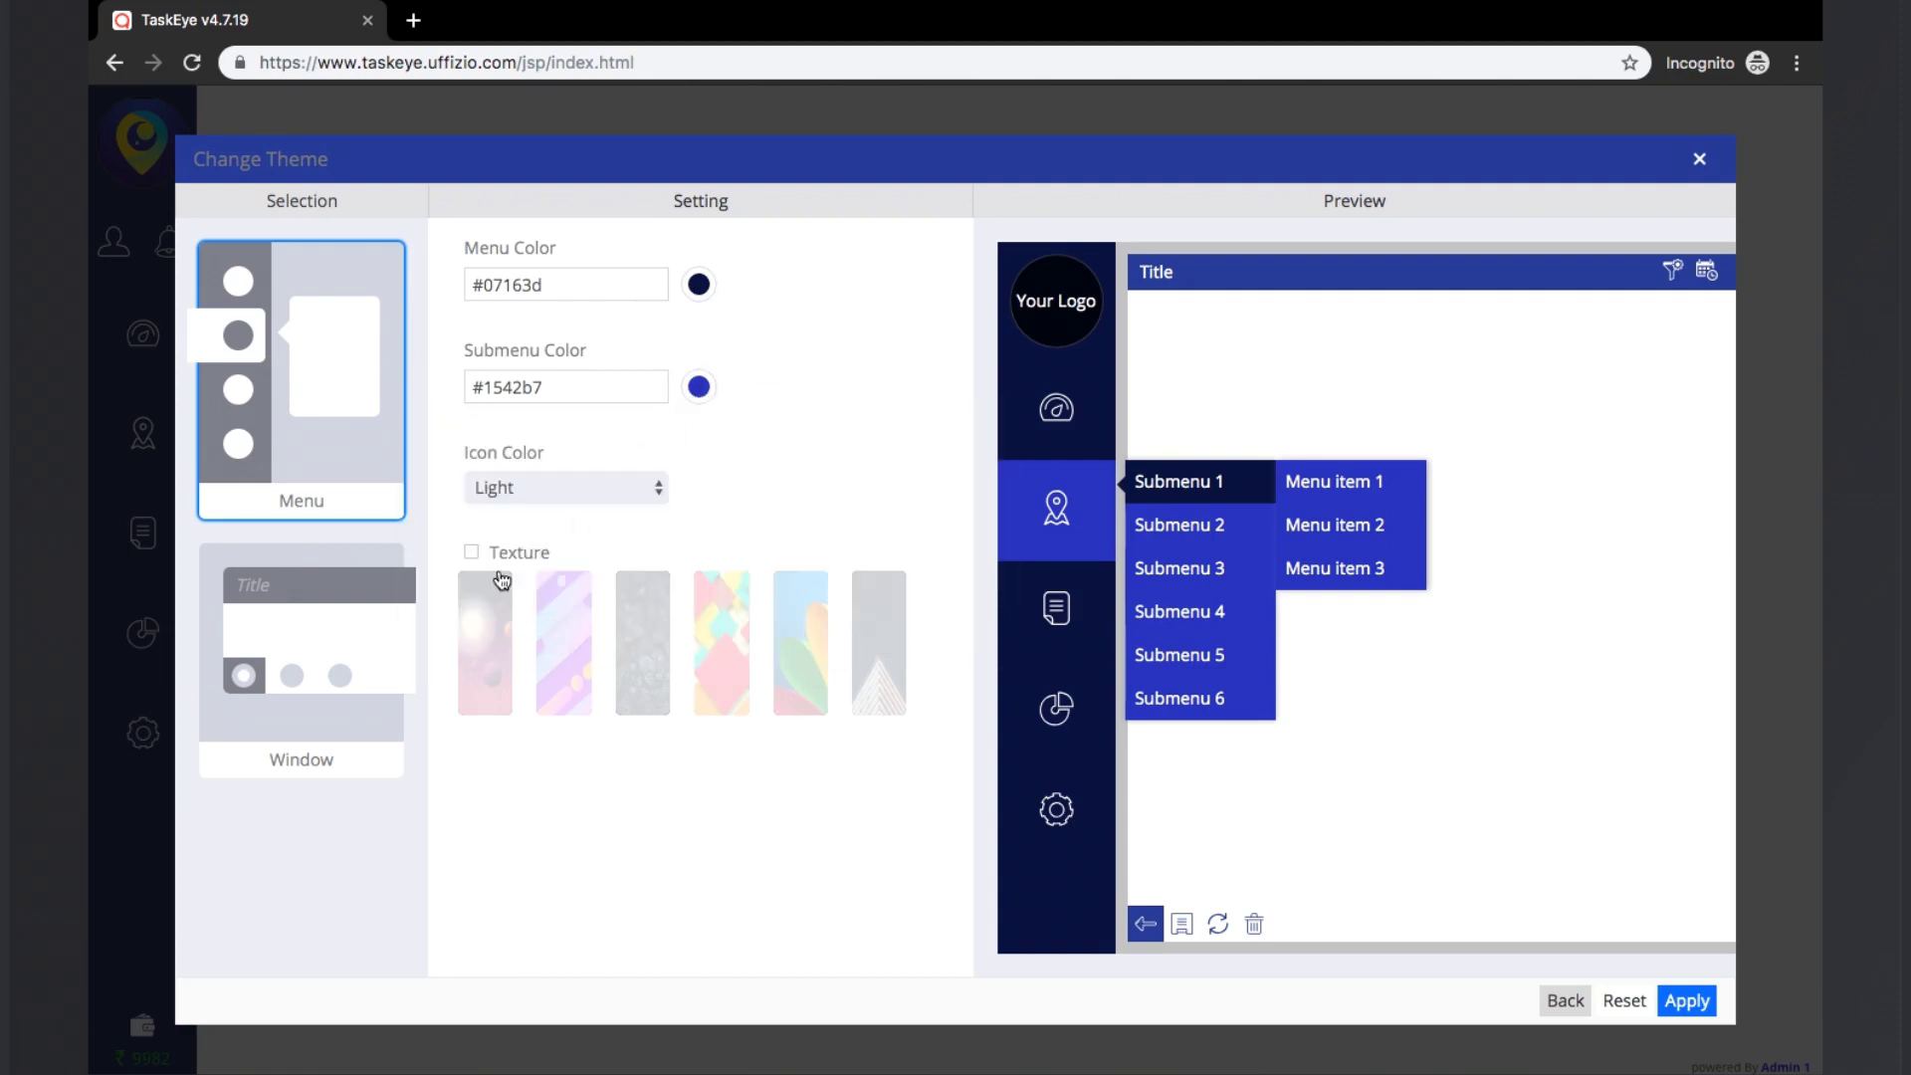
# - In Window settings, inspect the titlebar and bottom icon colour pickers
pyautogui.click(372, 646)
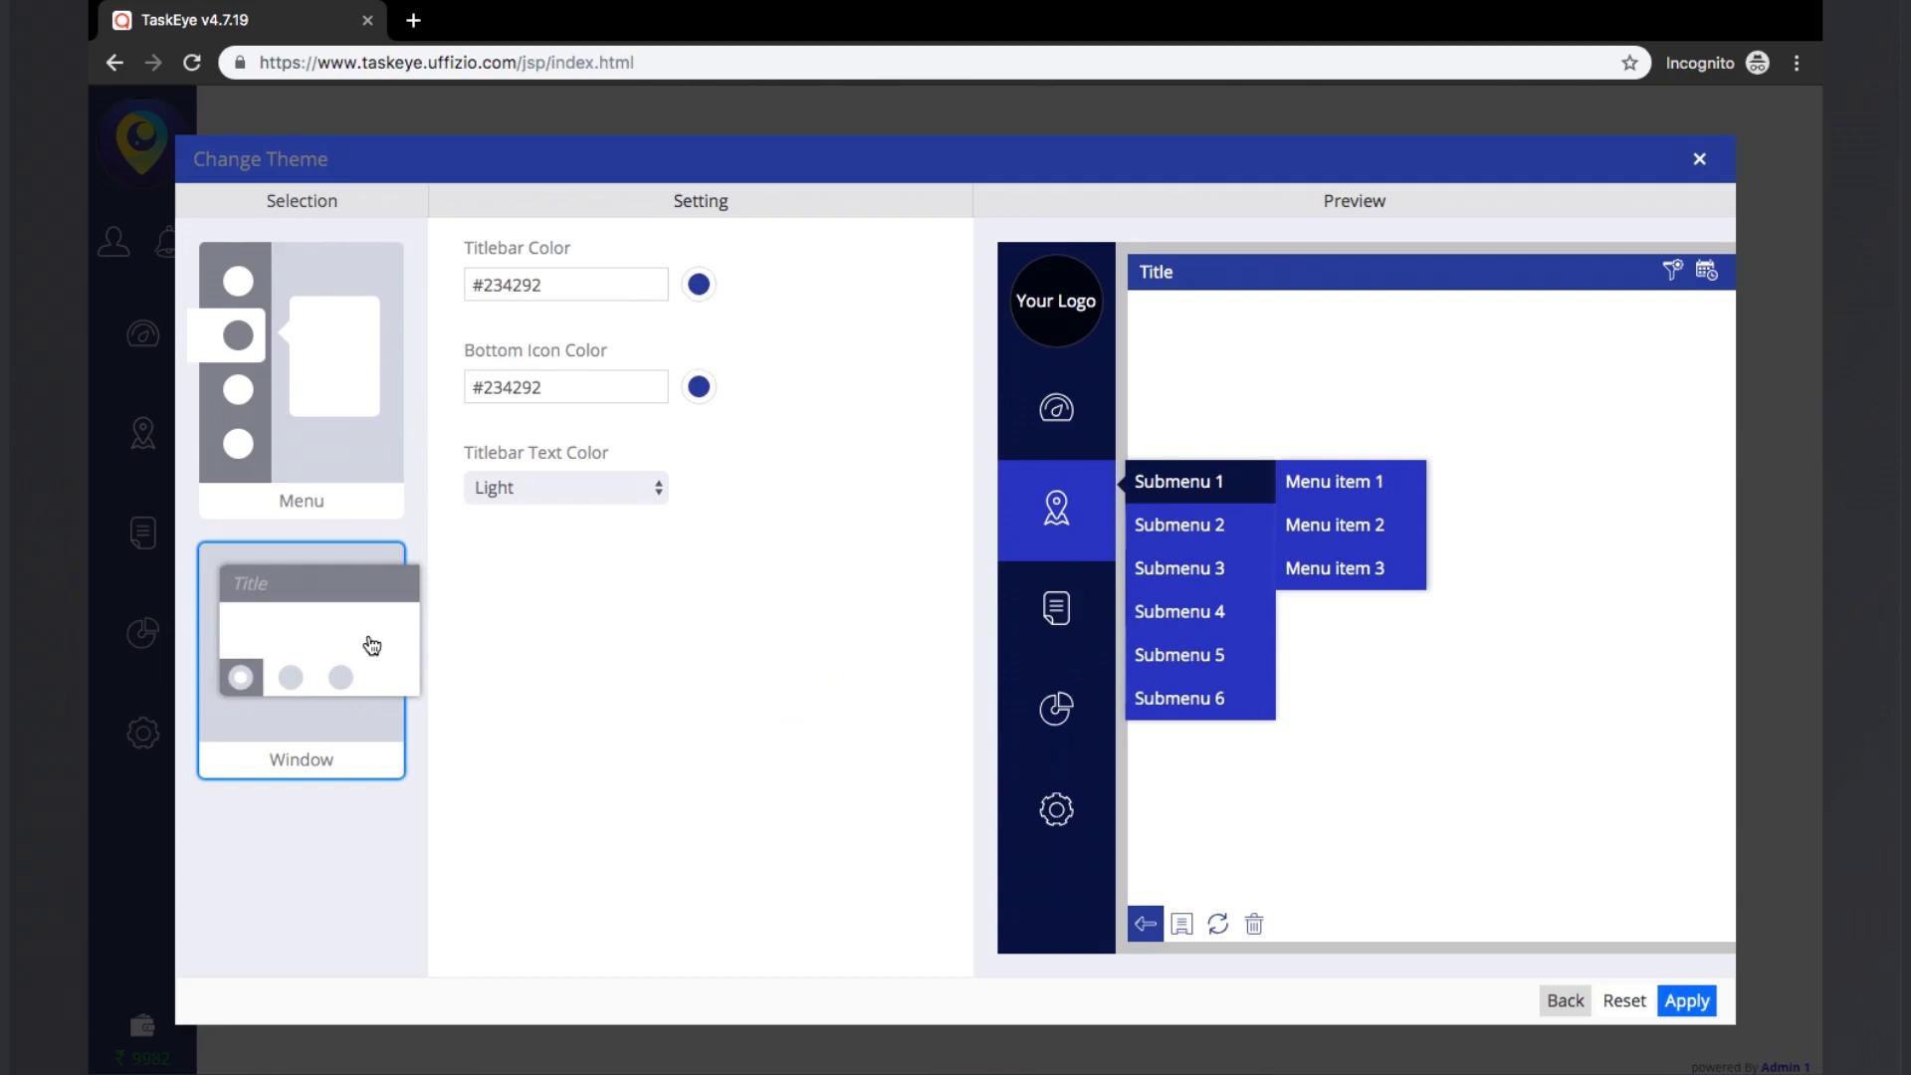
pyautogui.click(701, 285)
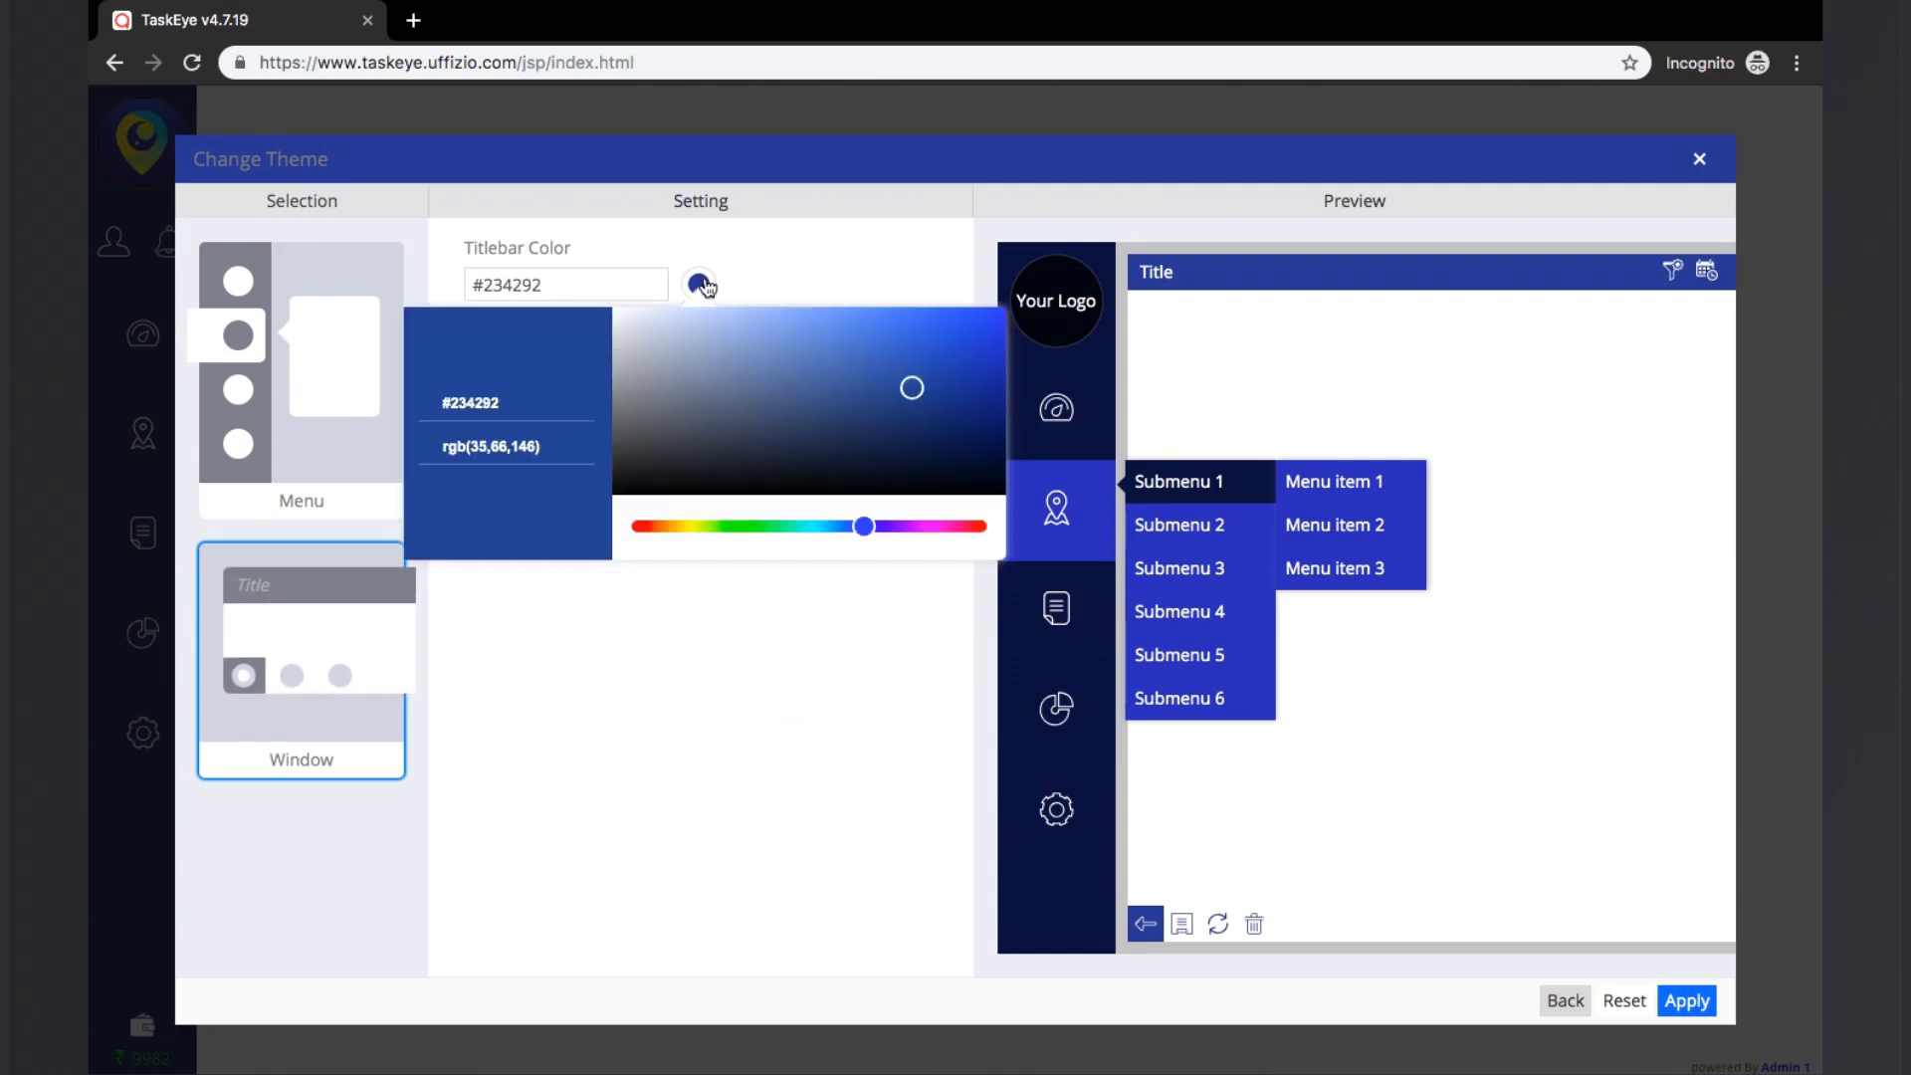
pyautogui.click(757, 276)
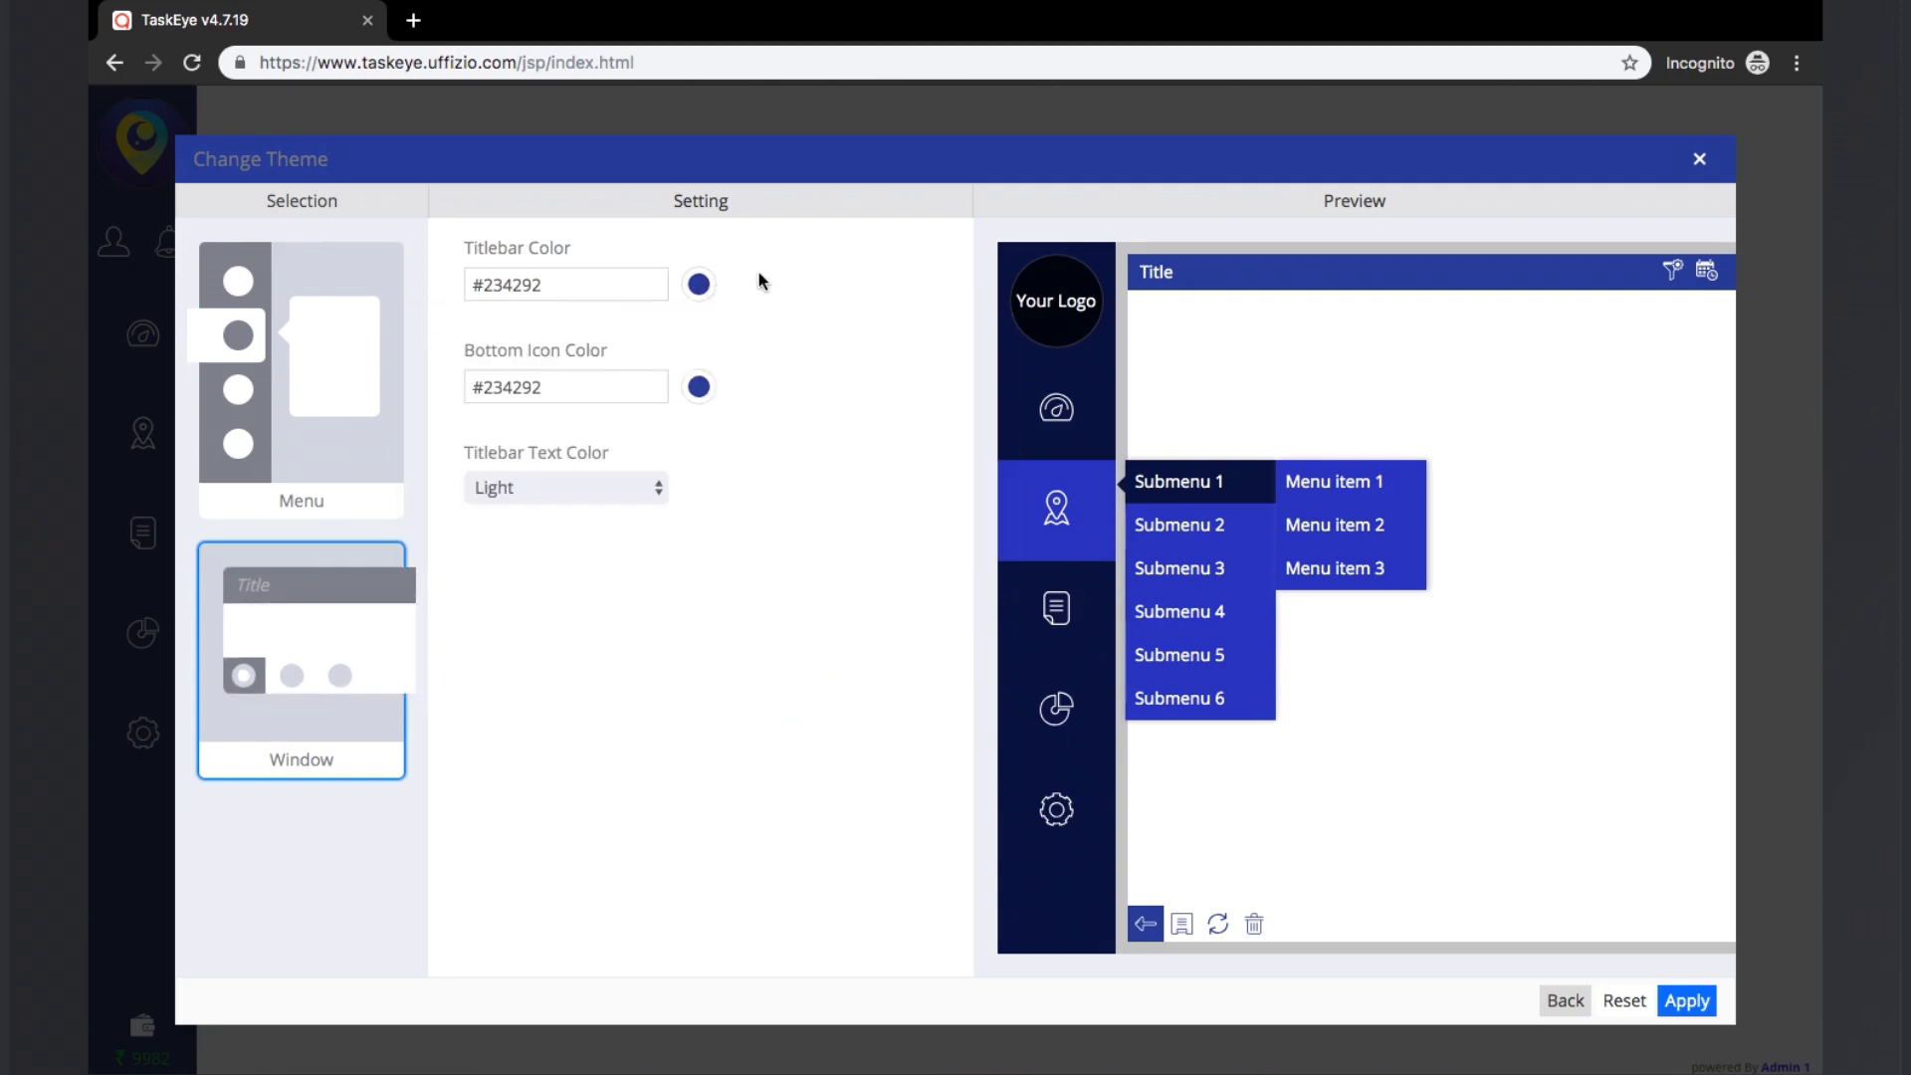
pyautogui.click(699, 387)
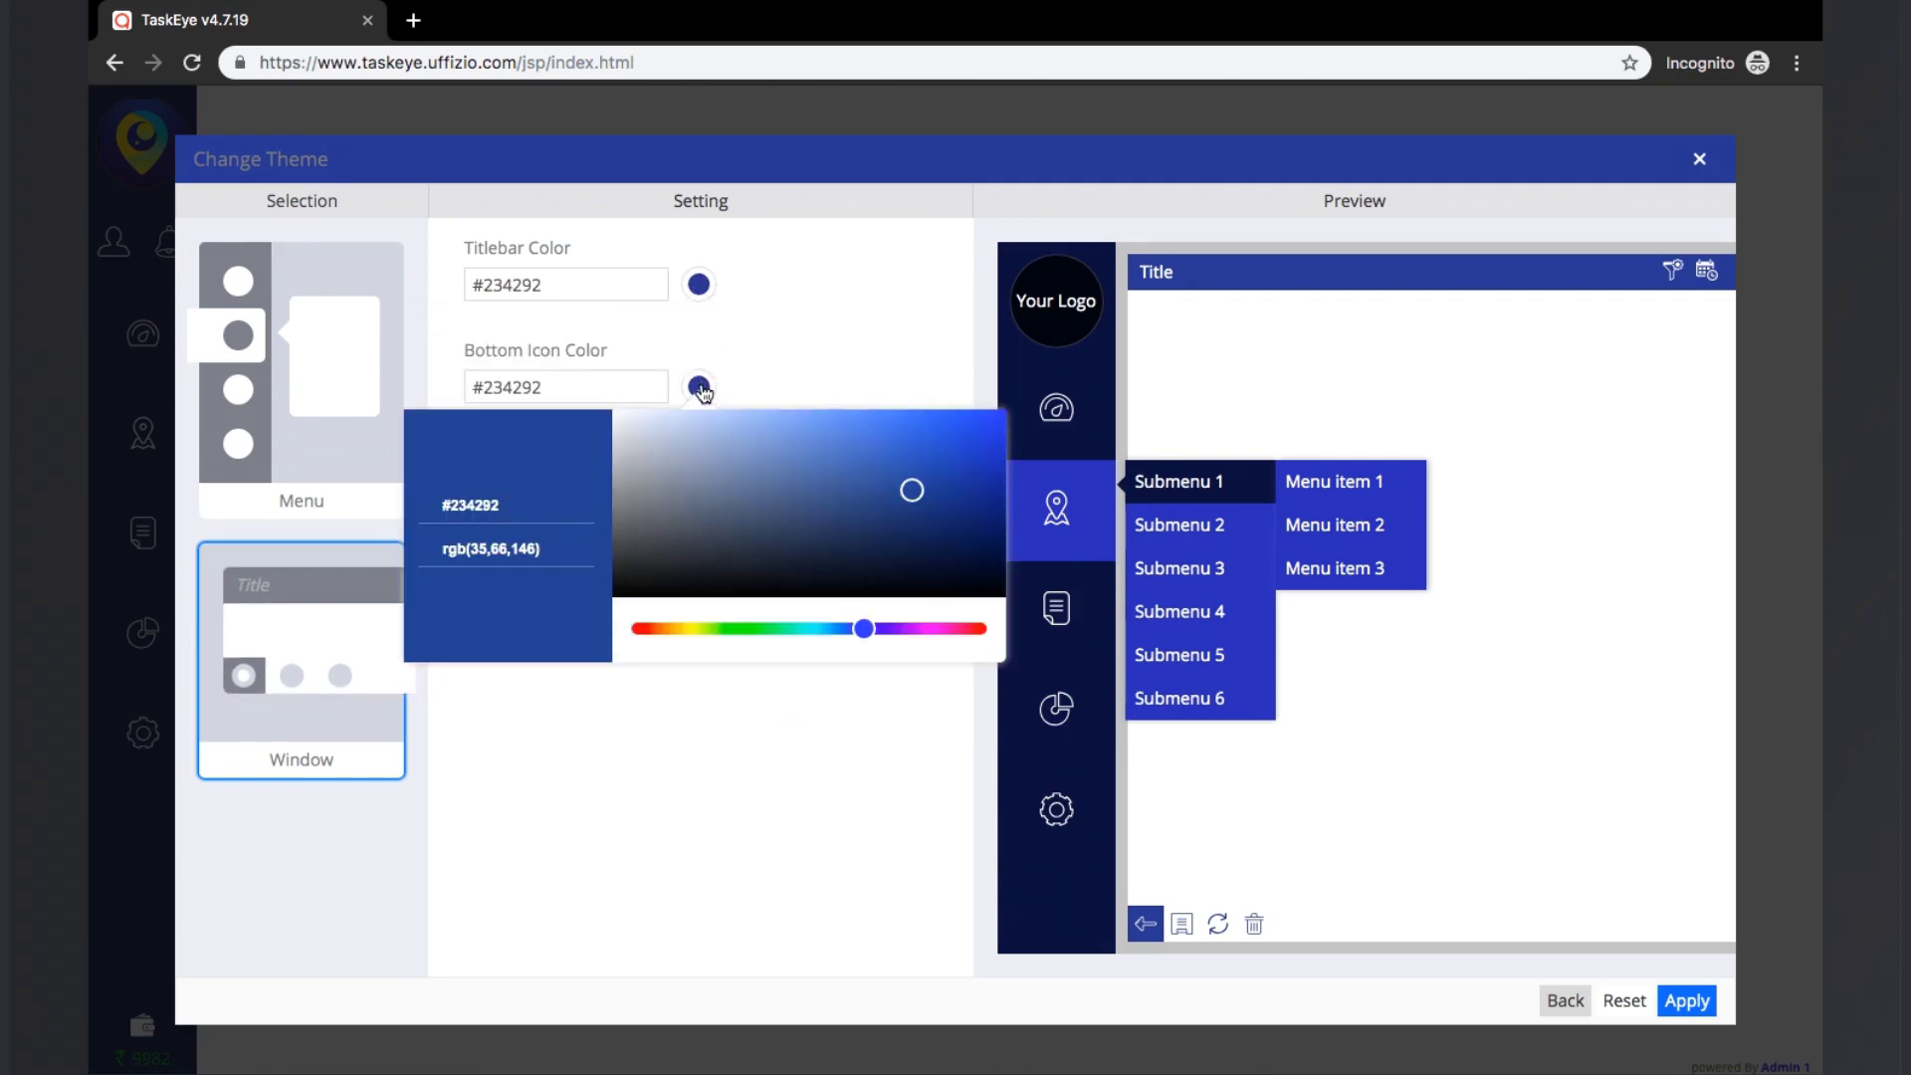
pyautogui.click(796, 358)
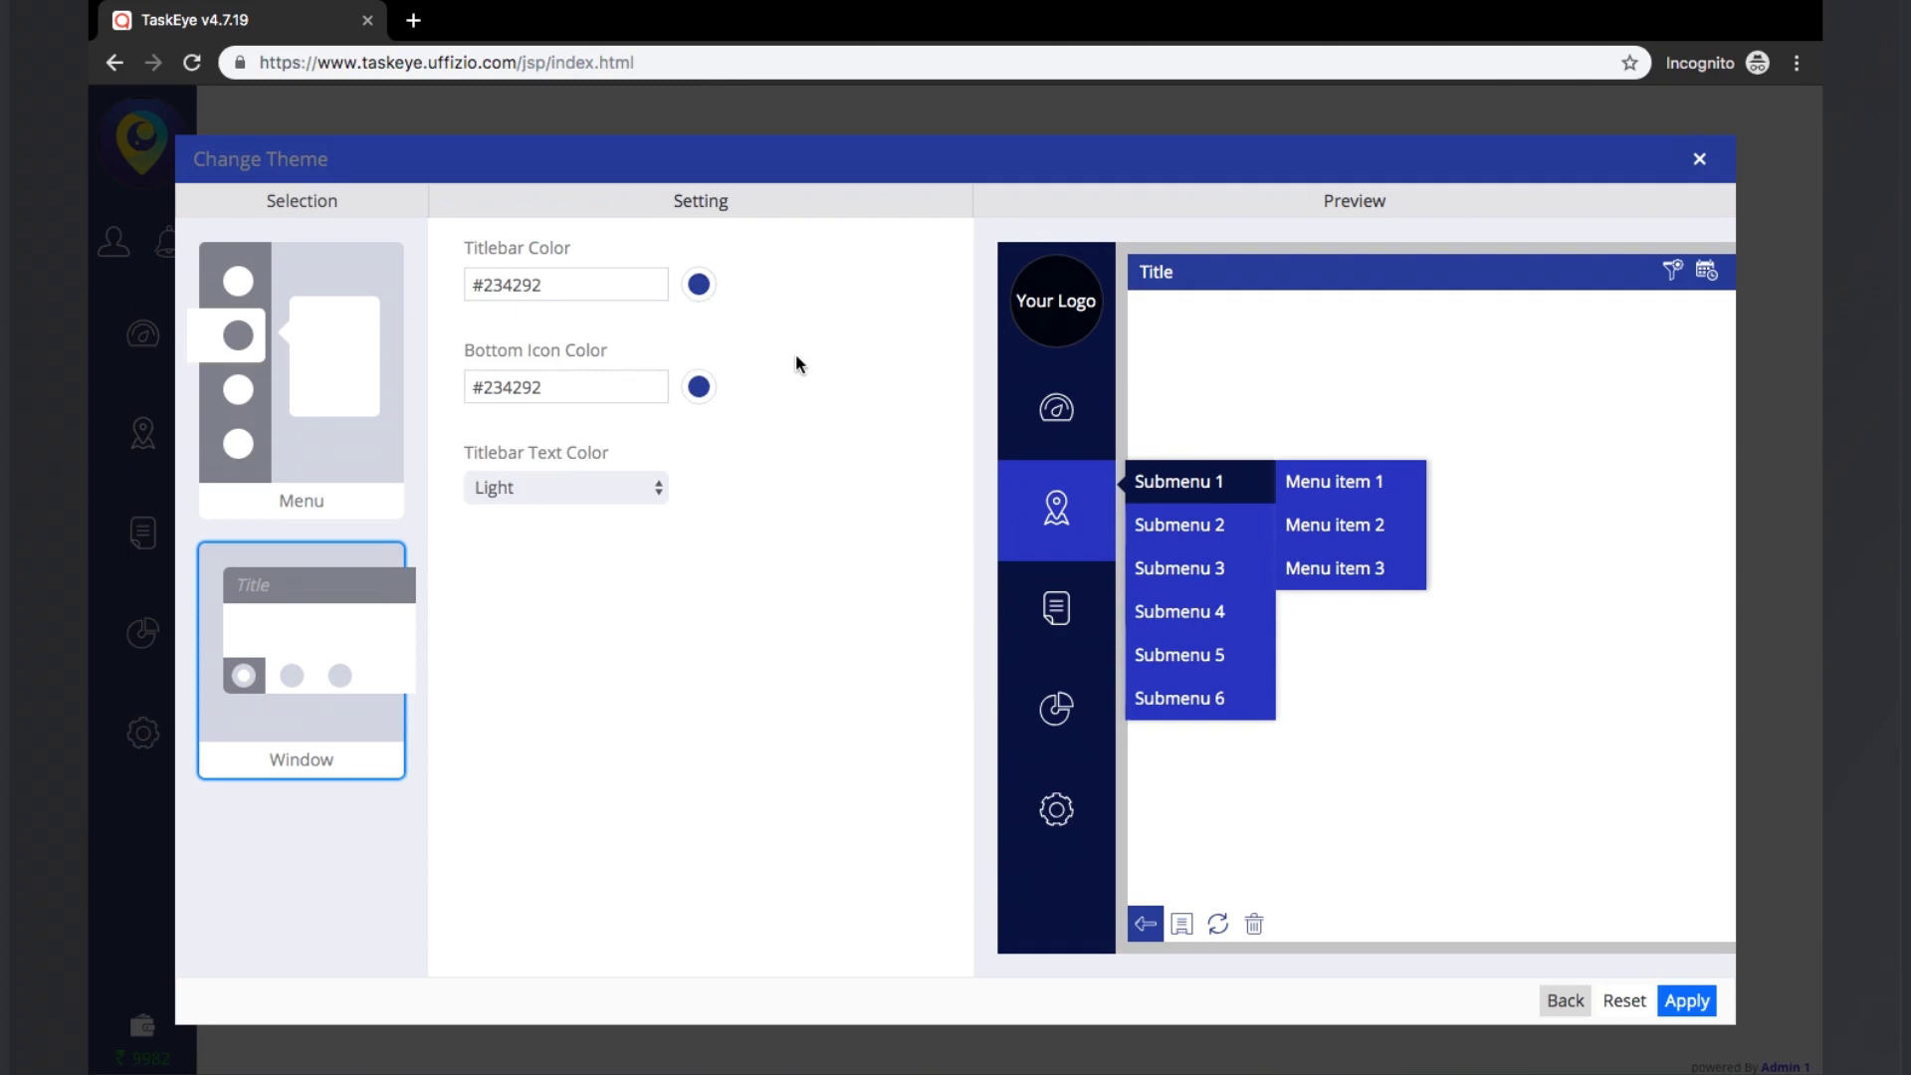
# - Enable a menu texture, try purple stripes, revert to space, then close the customizer
pyautogui.click(353, 423)
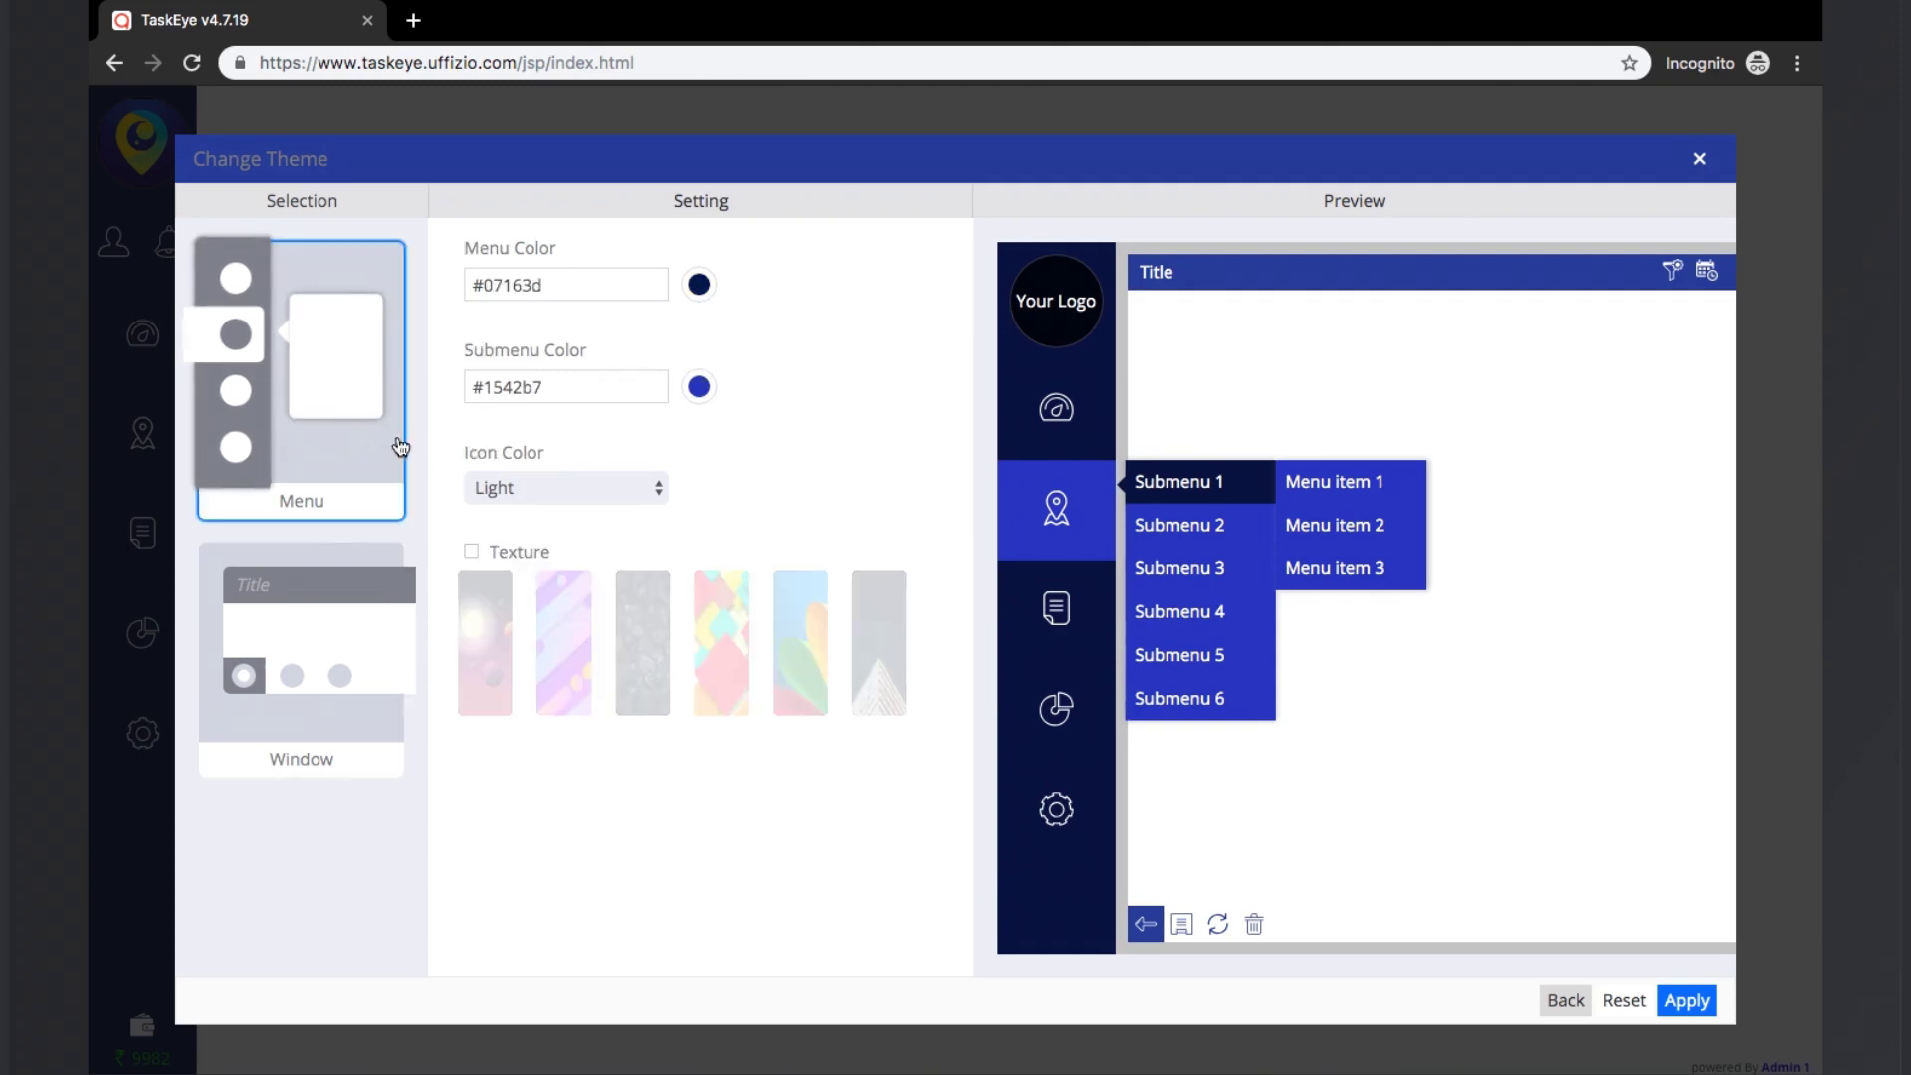
pyautogui.click(472, 552)
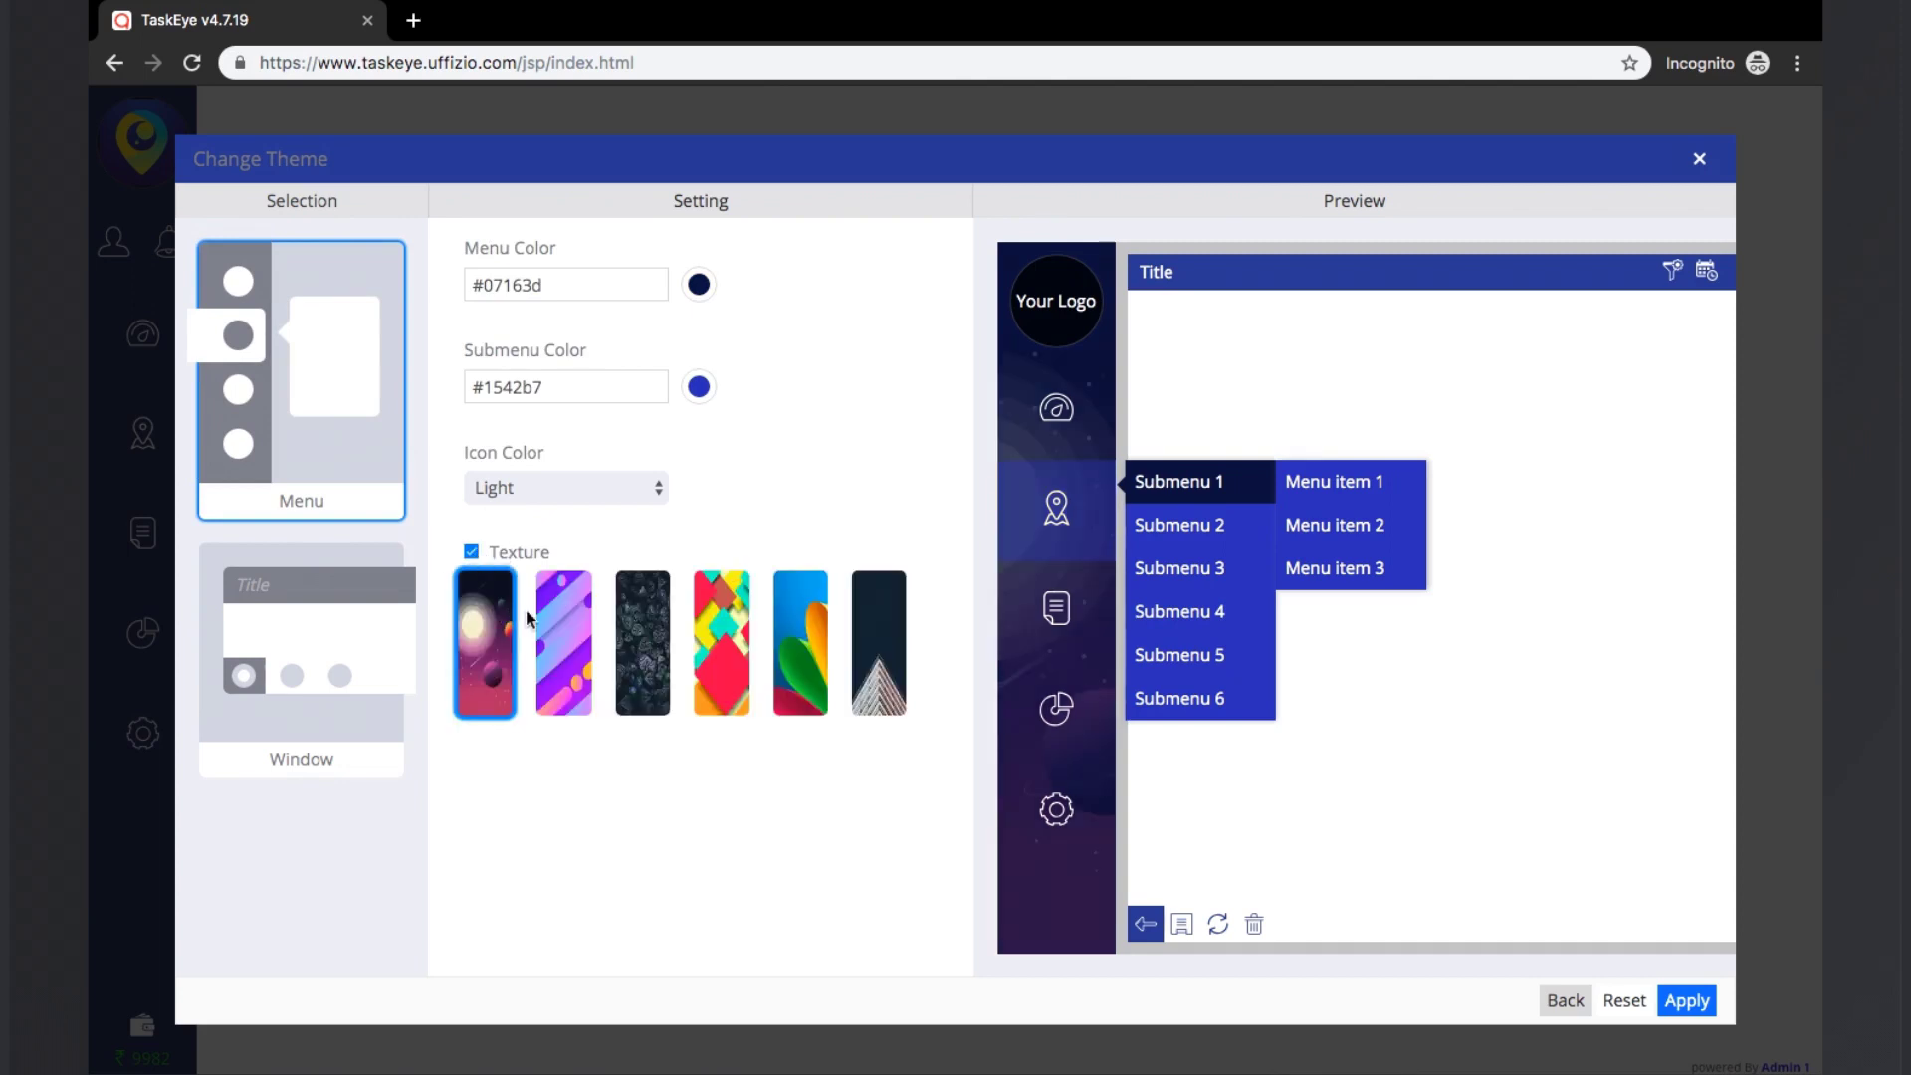
pyautogui.click(554, 619)
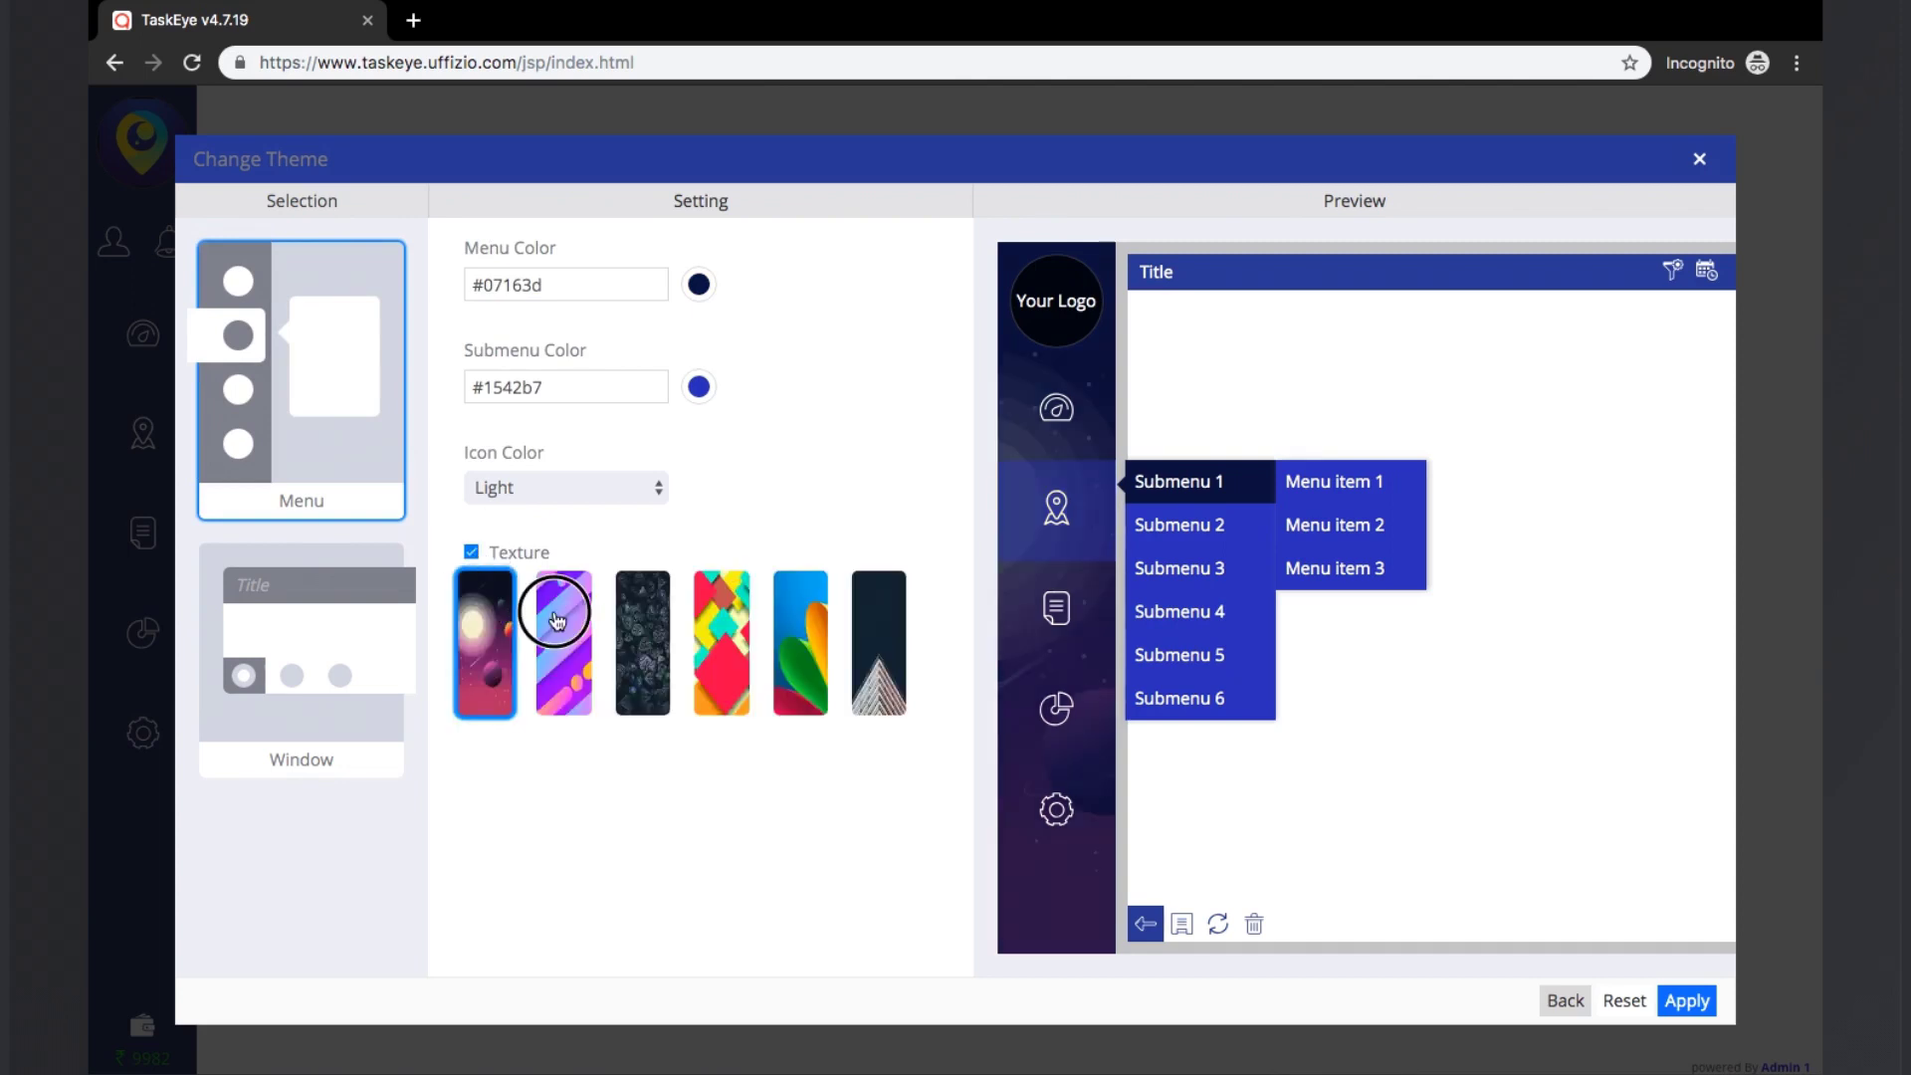
pyautogui.click(485, 634)
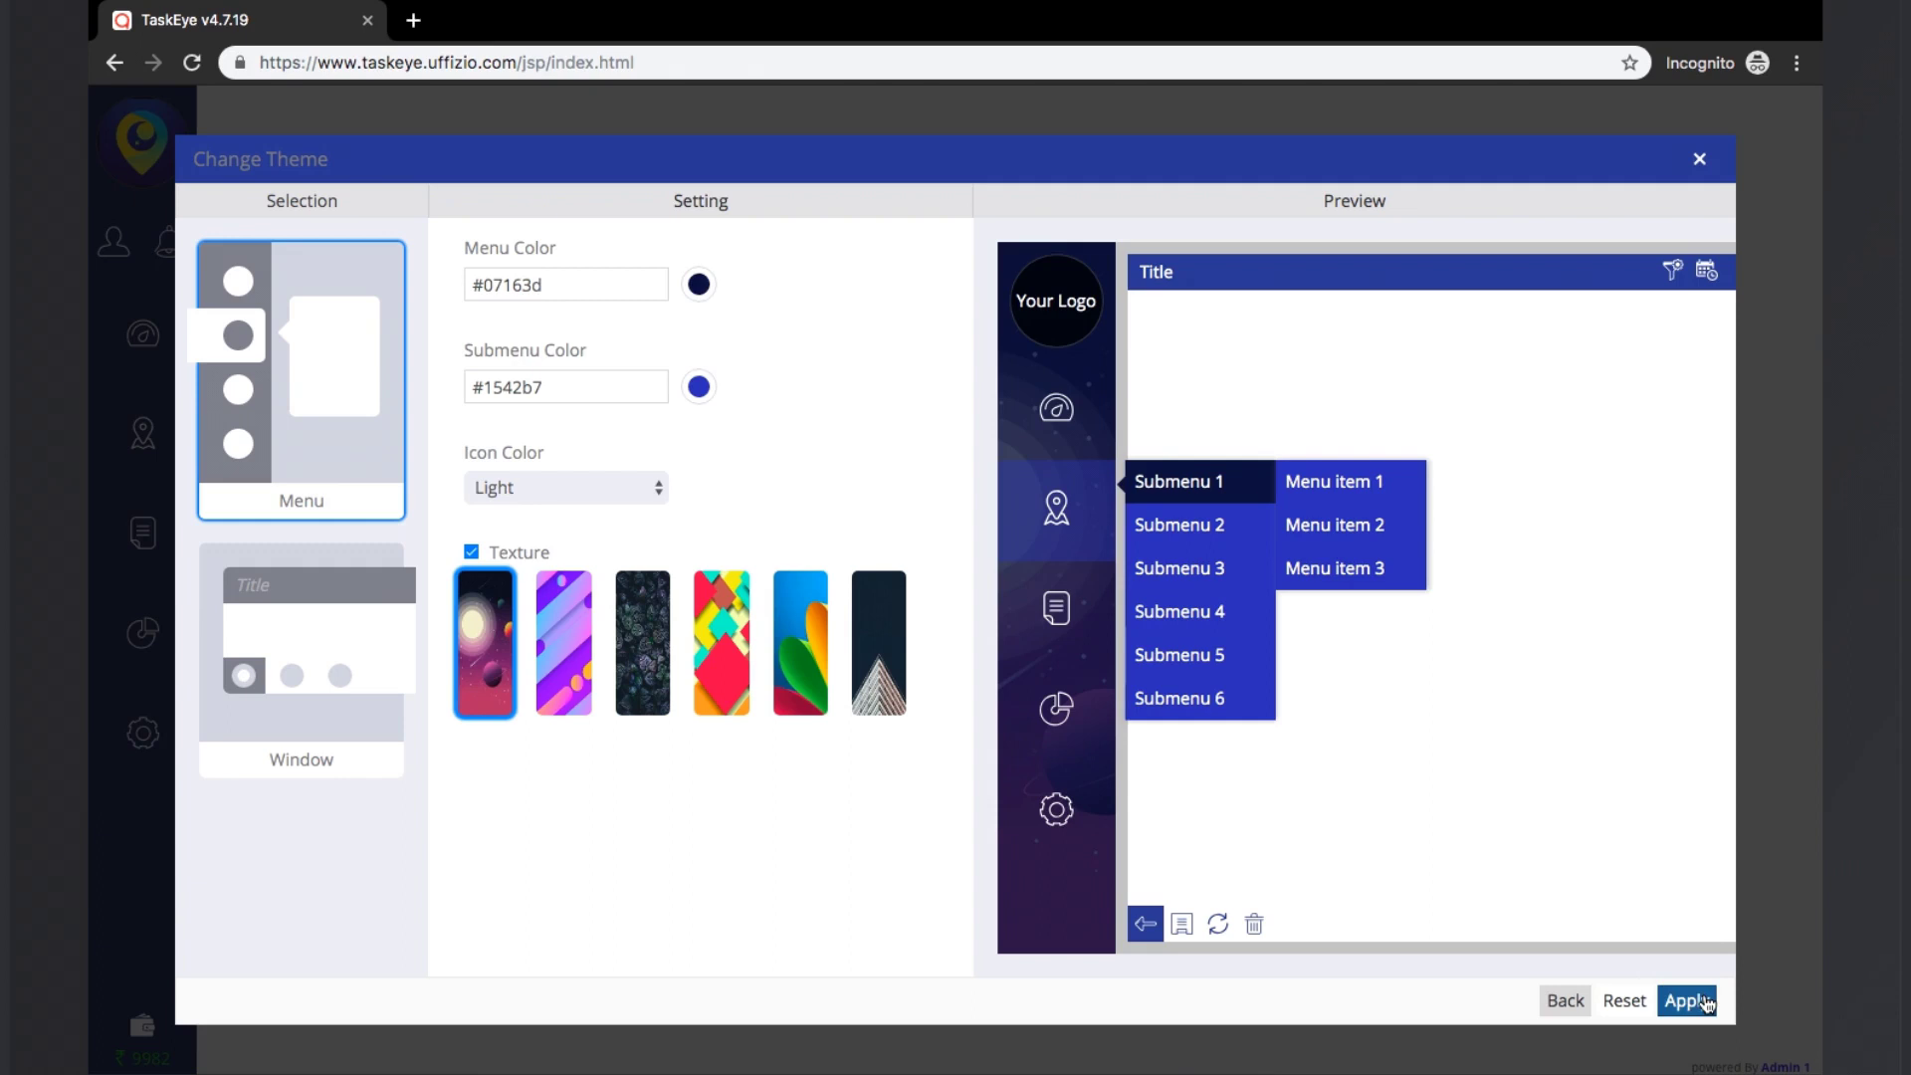
pyautogui.click(1702, 159)
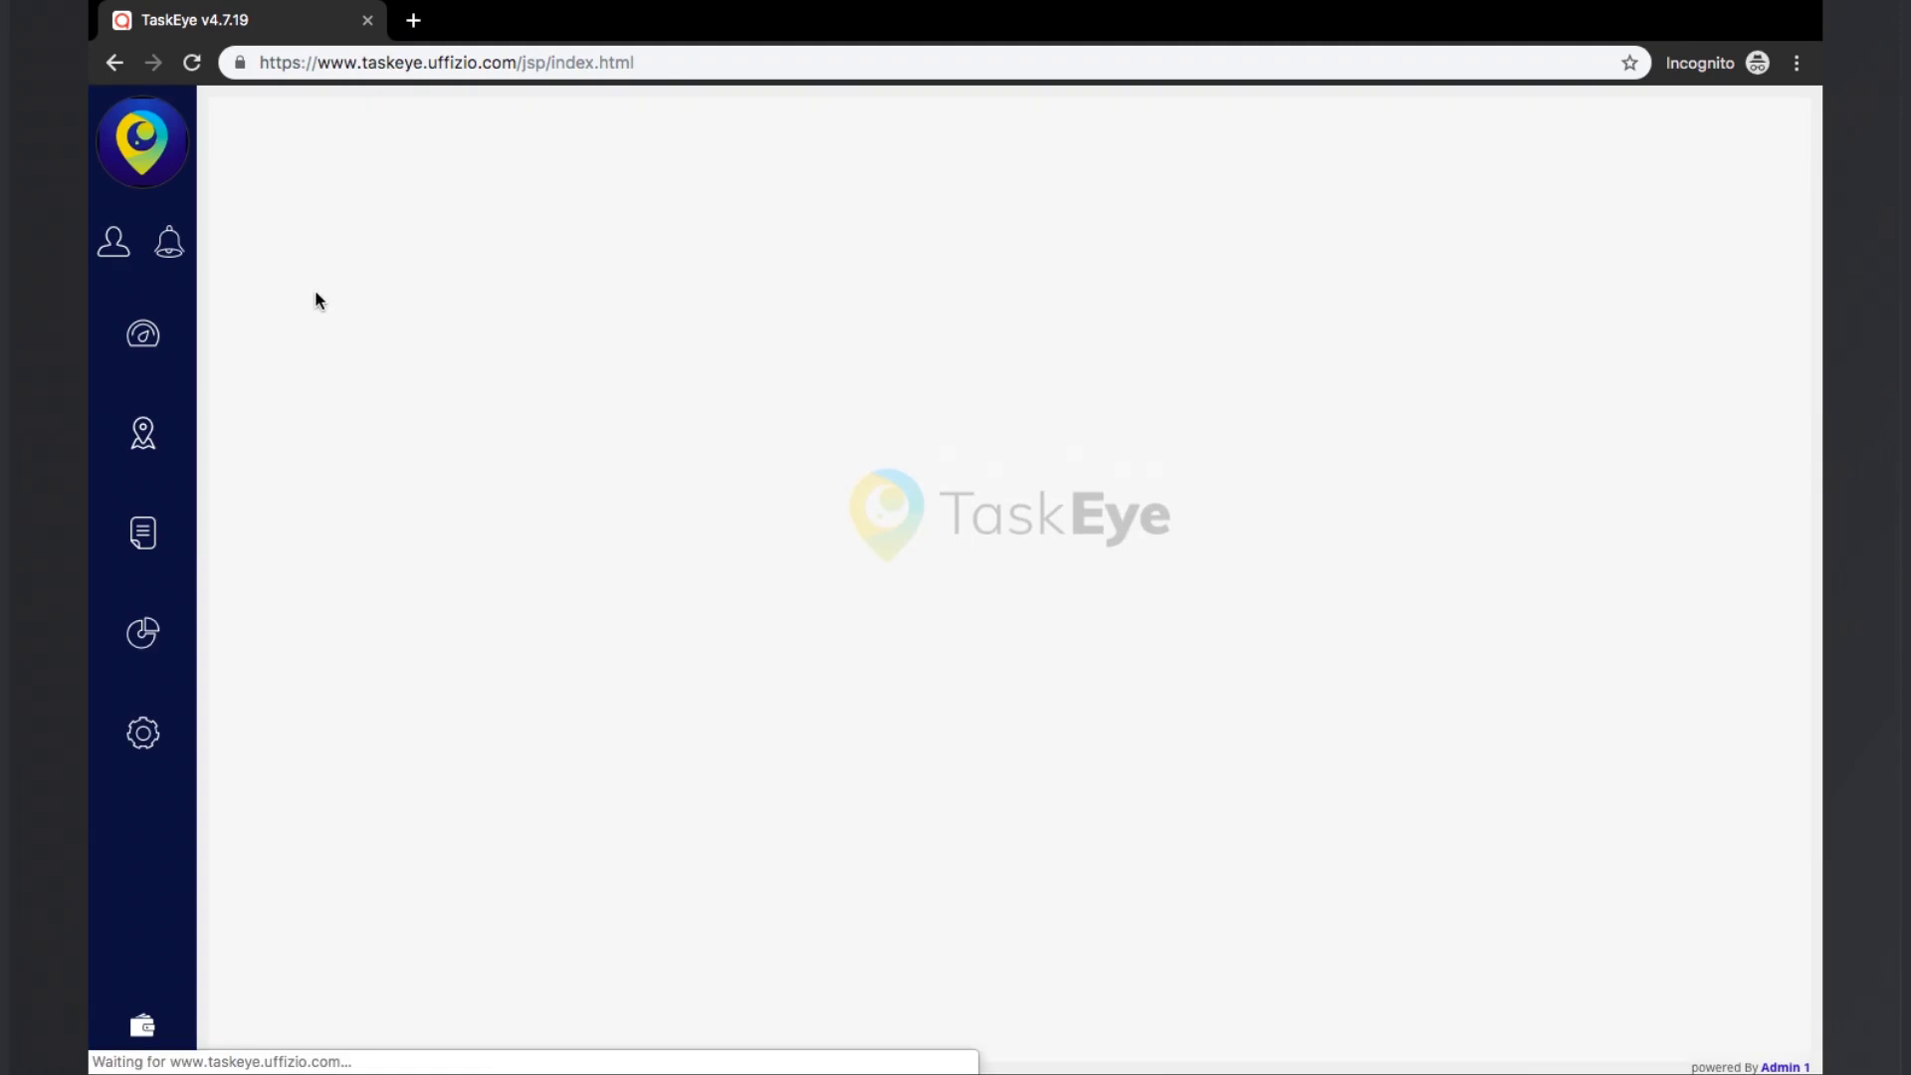
pyautogui.click(119, 253)
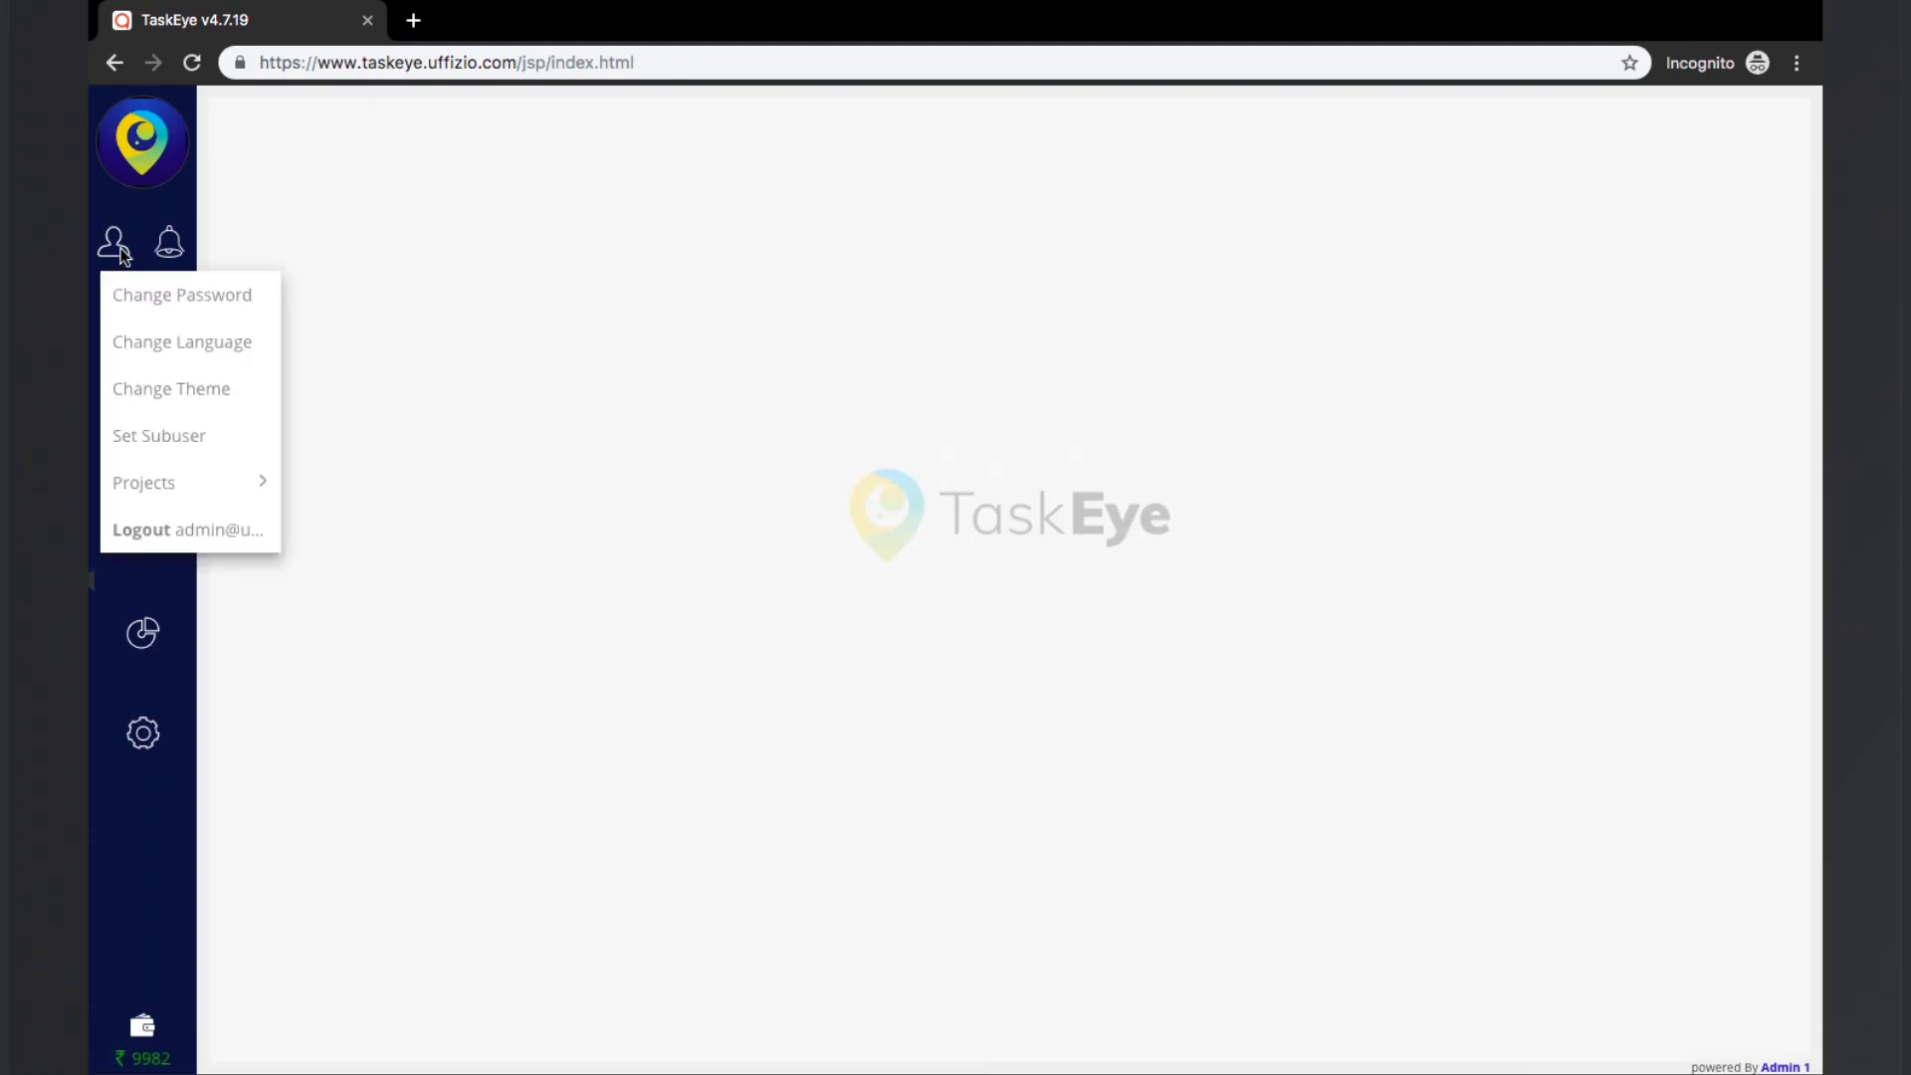
pyautogui.click(182, 435)
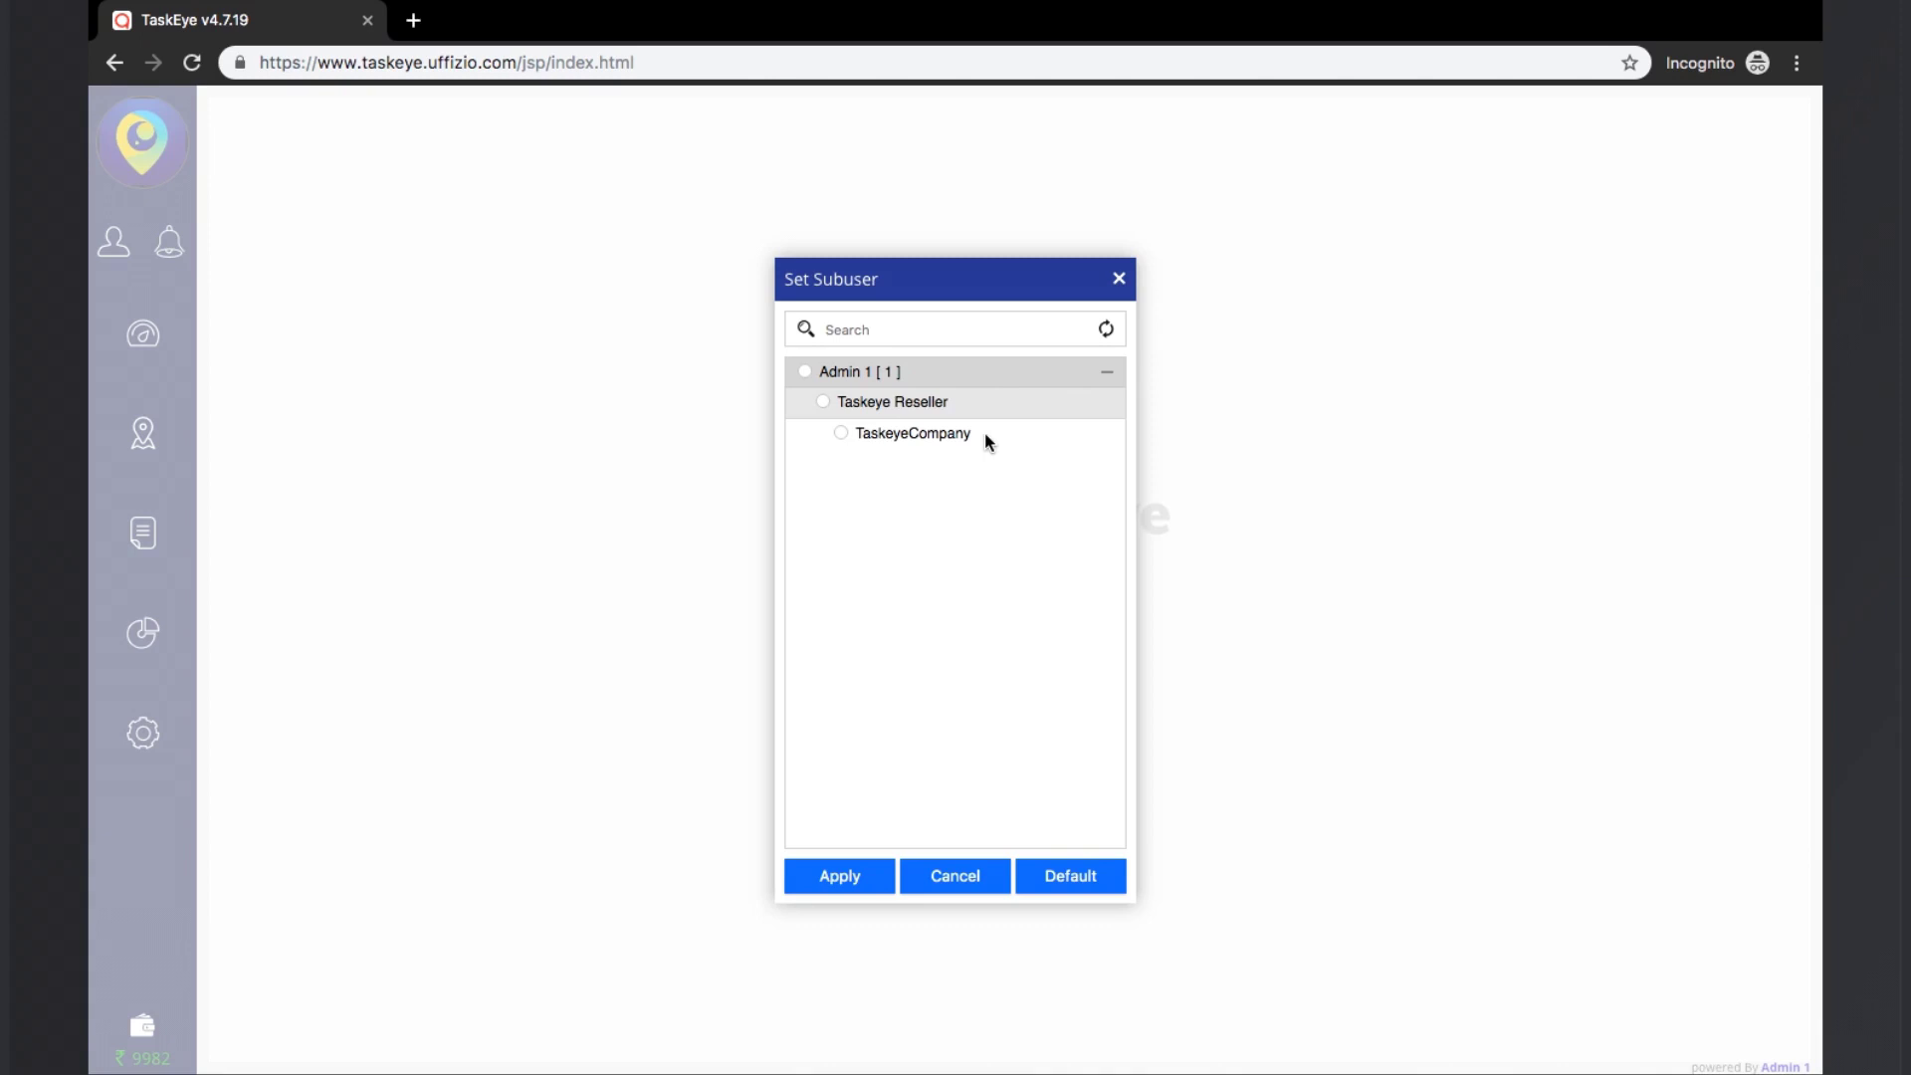
pyautogui.click(1119, 279)
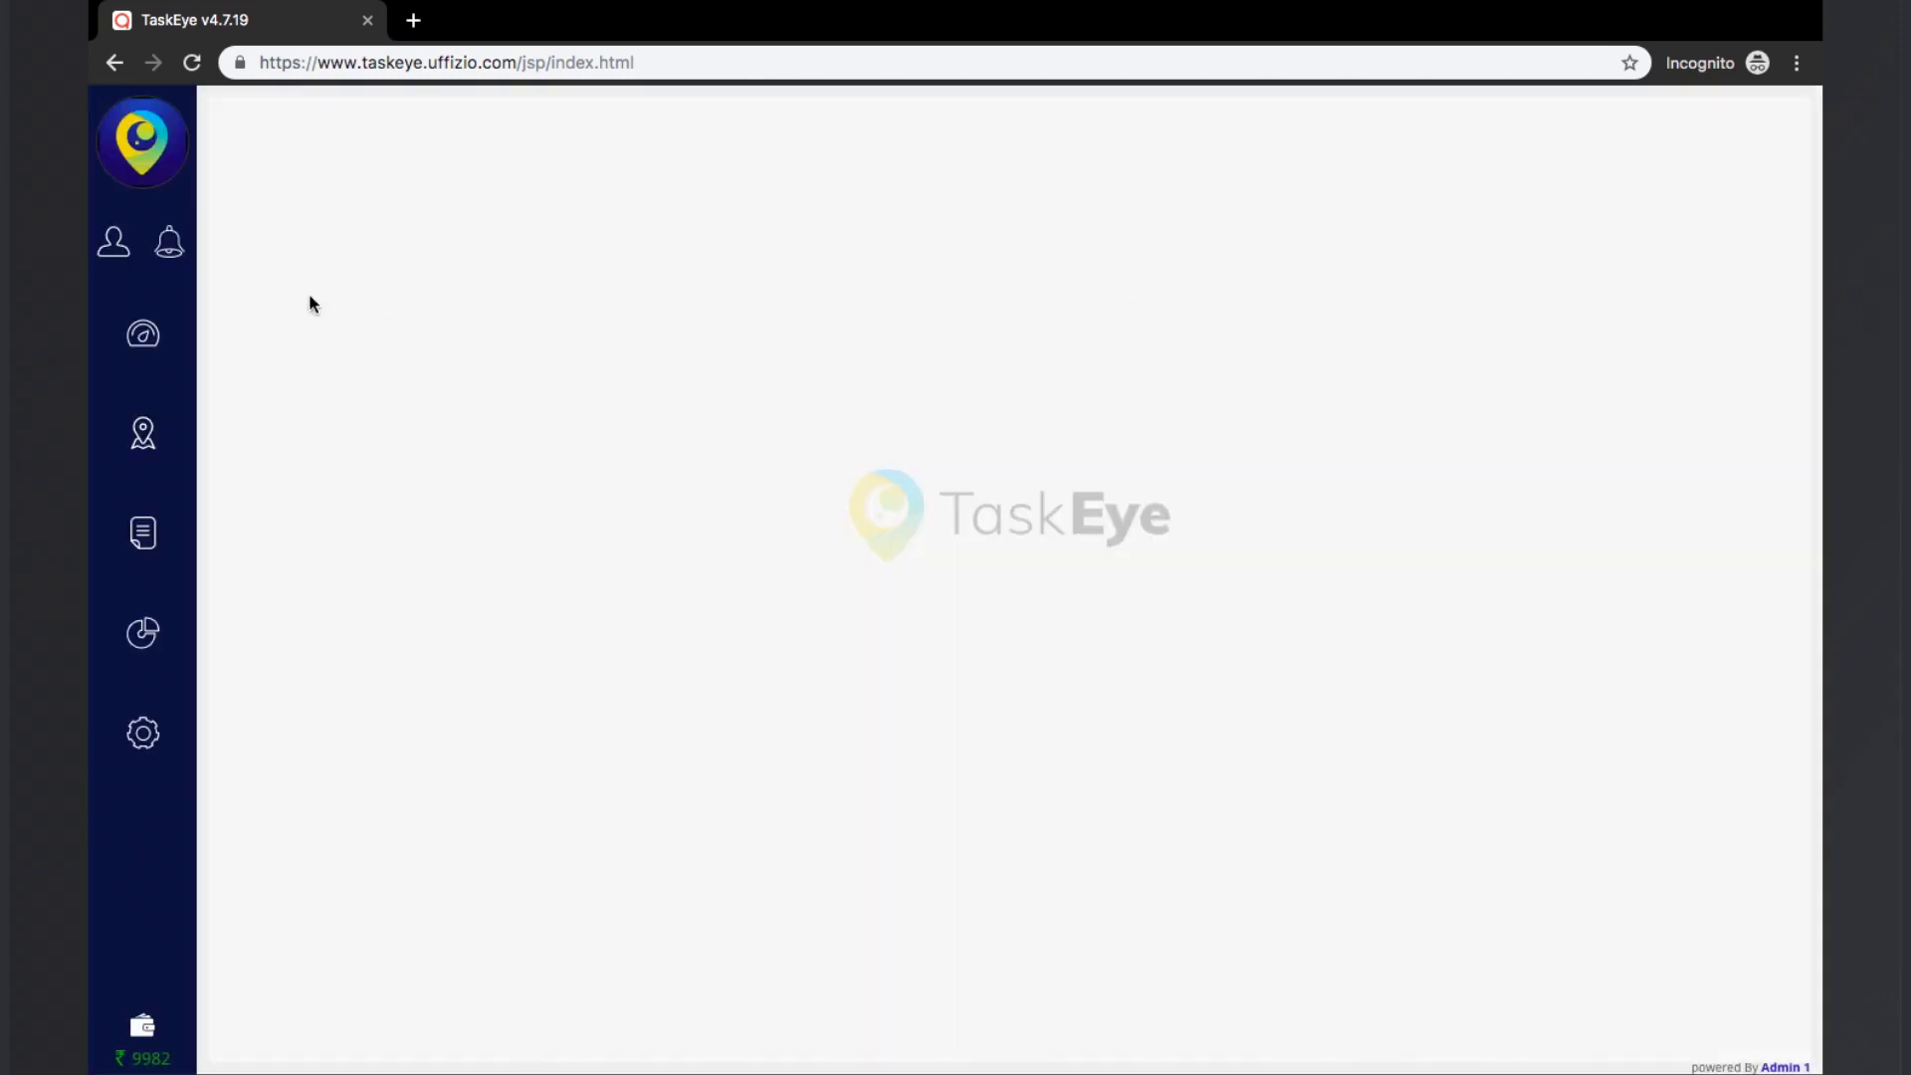
pyautogui.click(115, 244)
pyautogui.moveTo(191, 476)
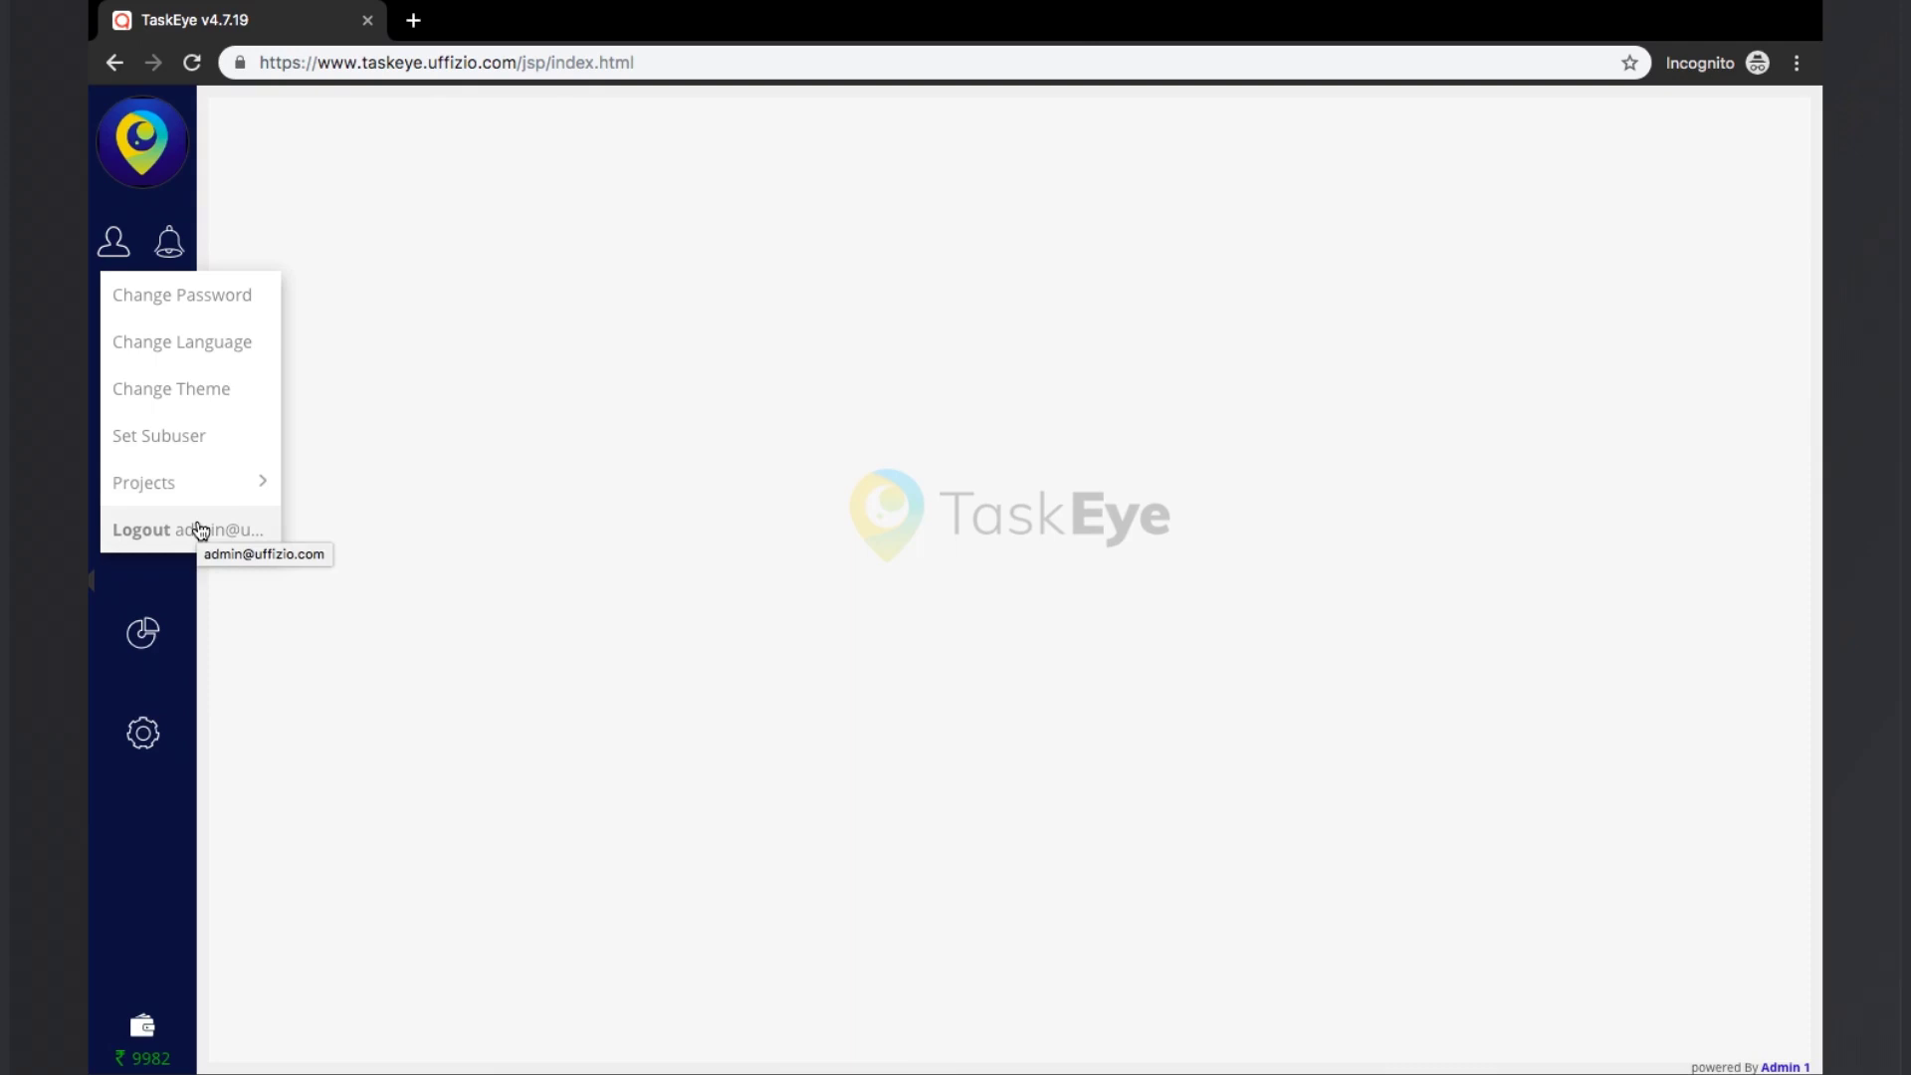
pyautogui.click(380, 369)
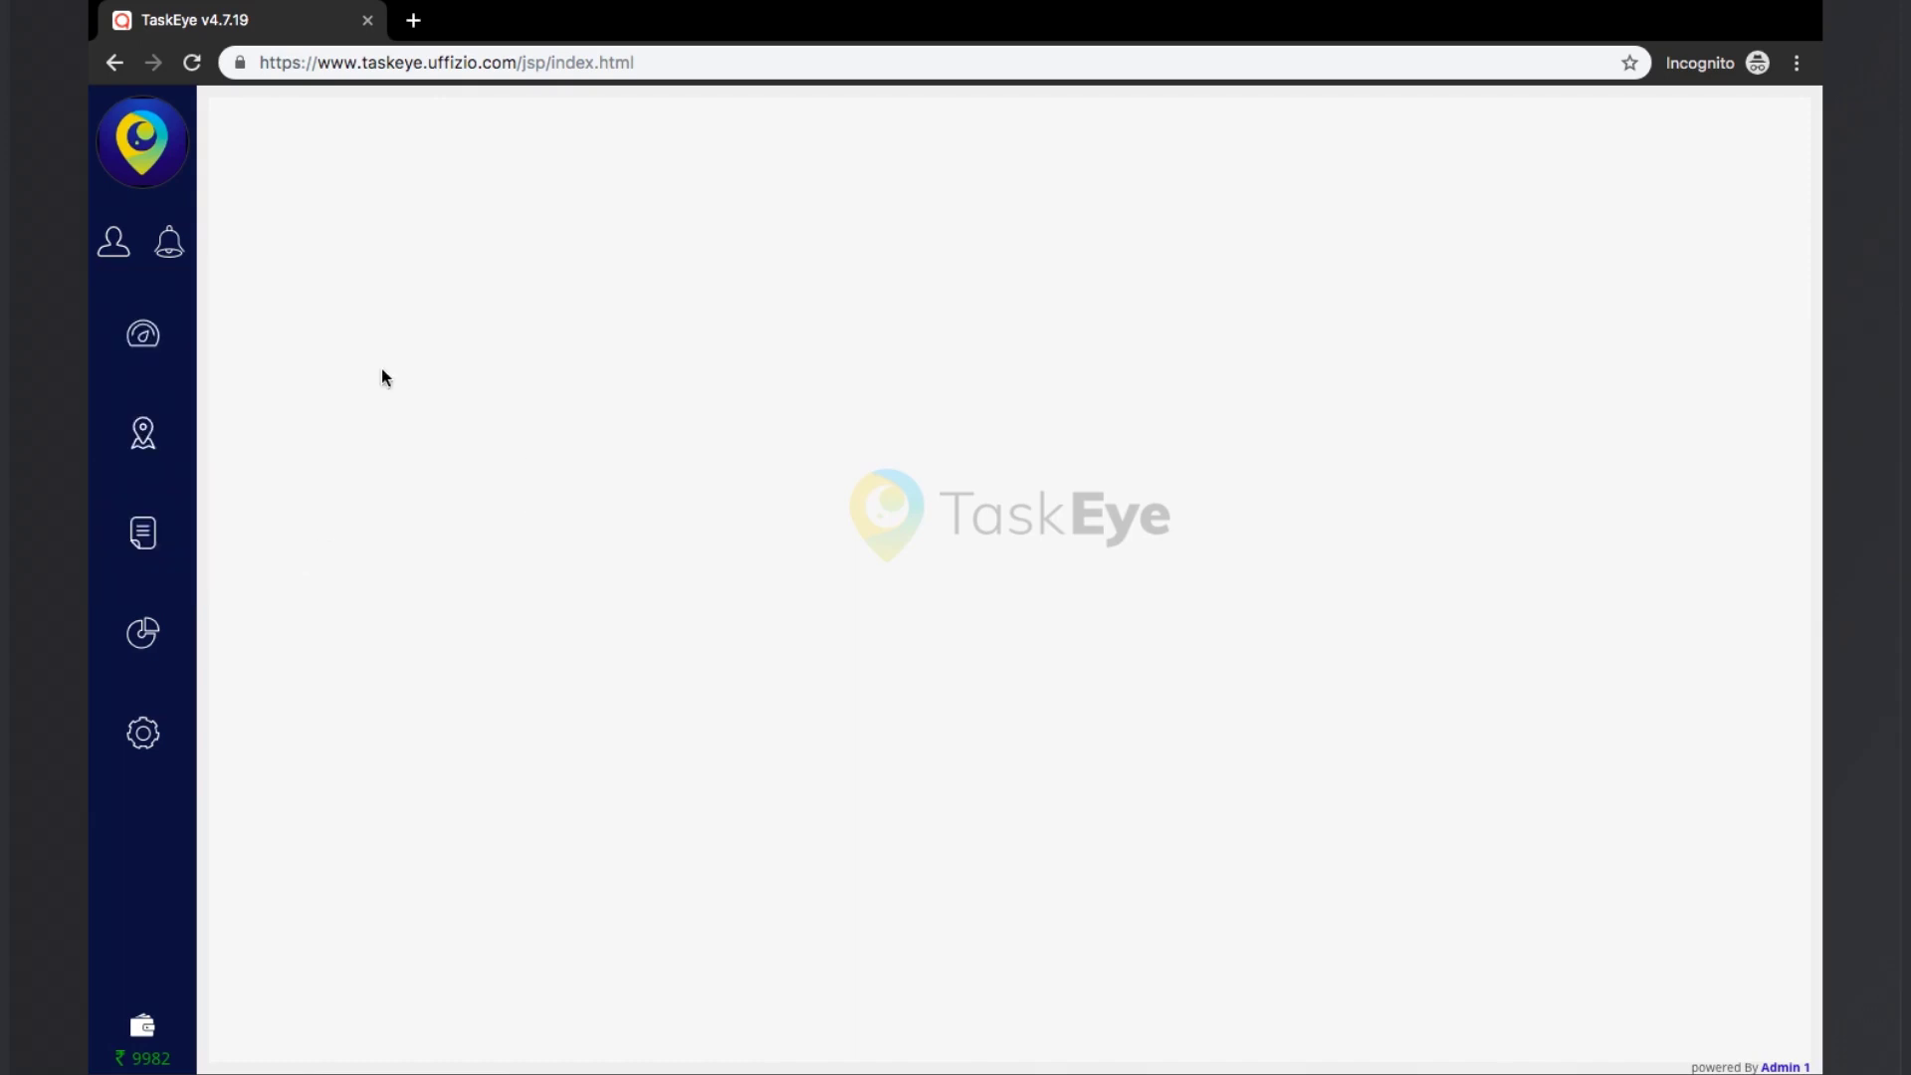
pyautogui.click(171, 244)
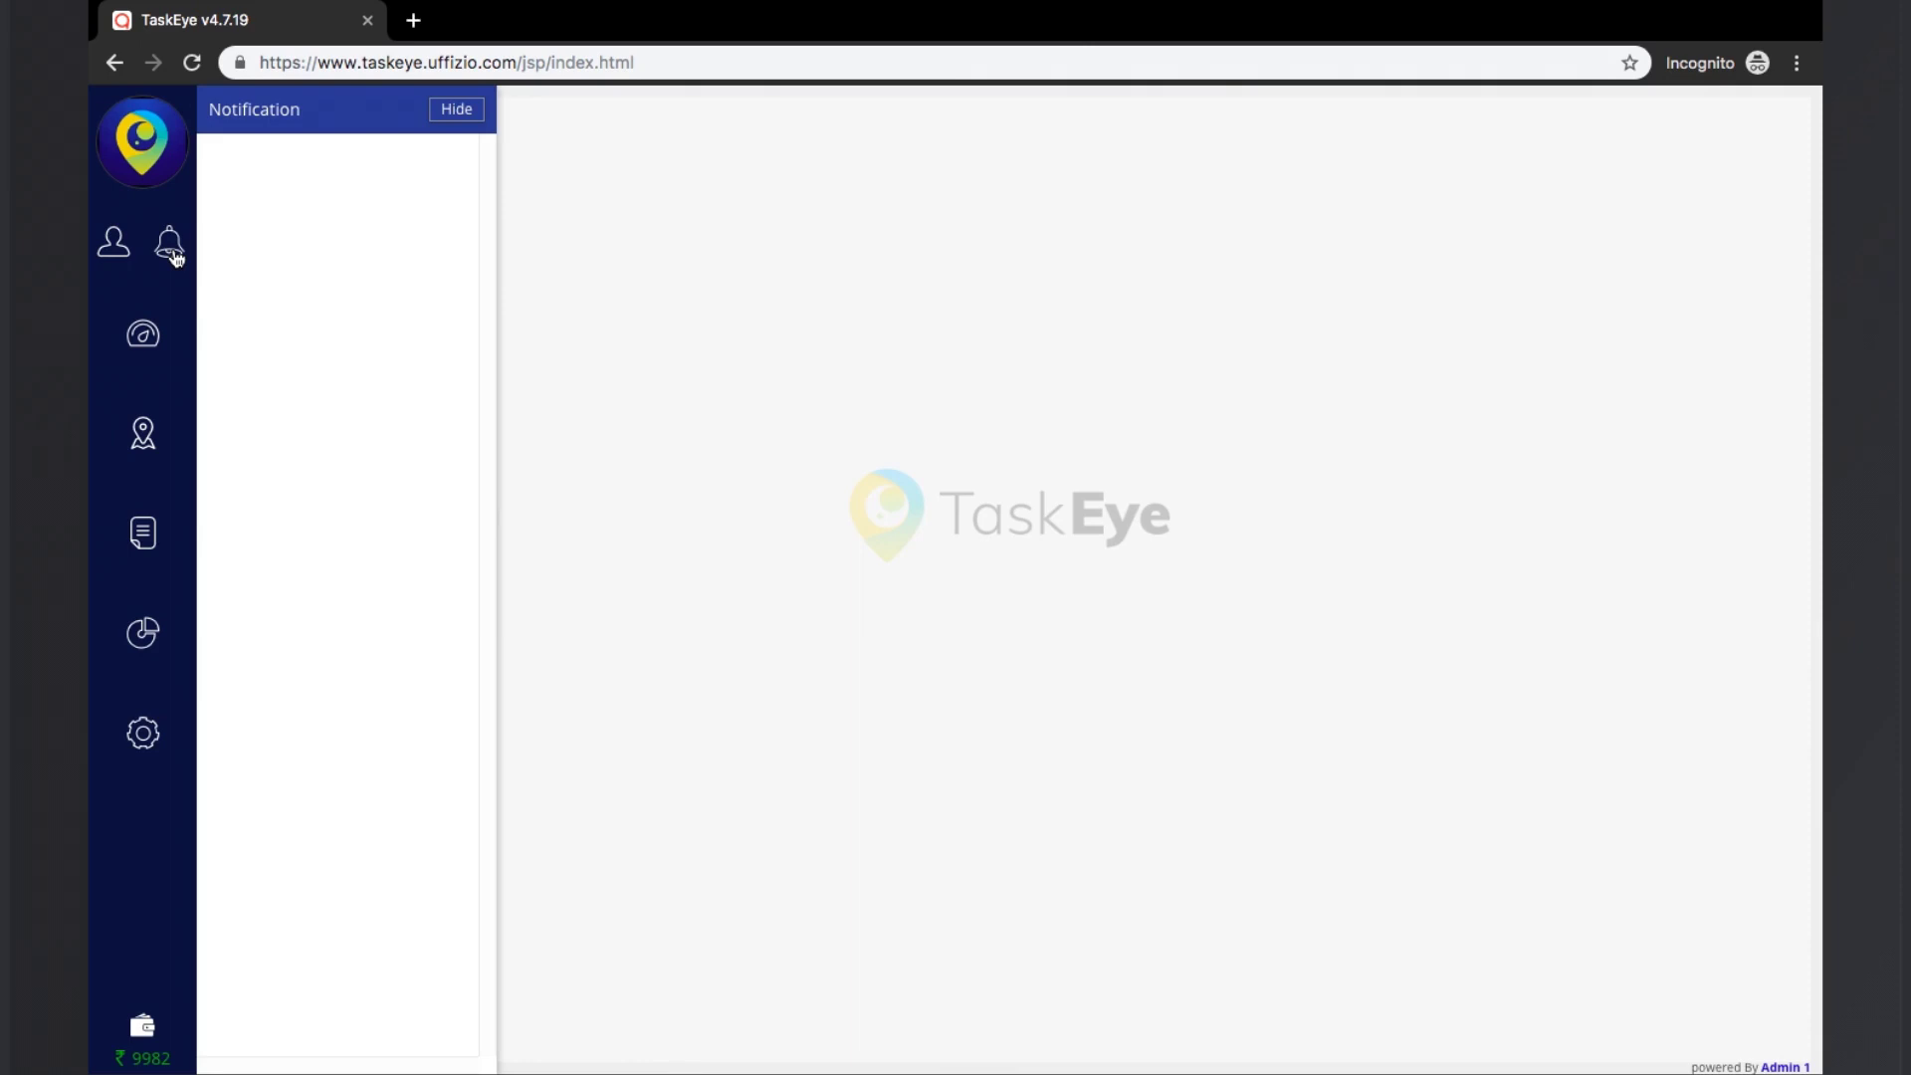
pyautogui.click(458, 110)
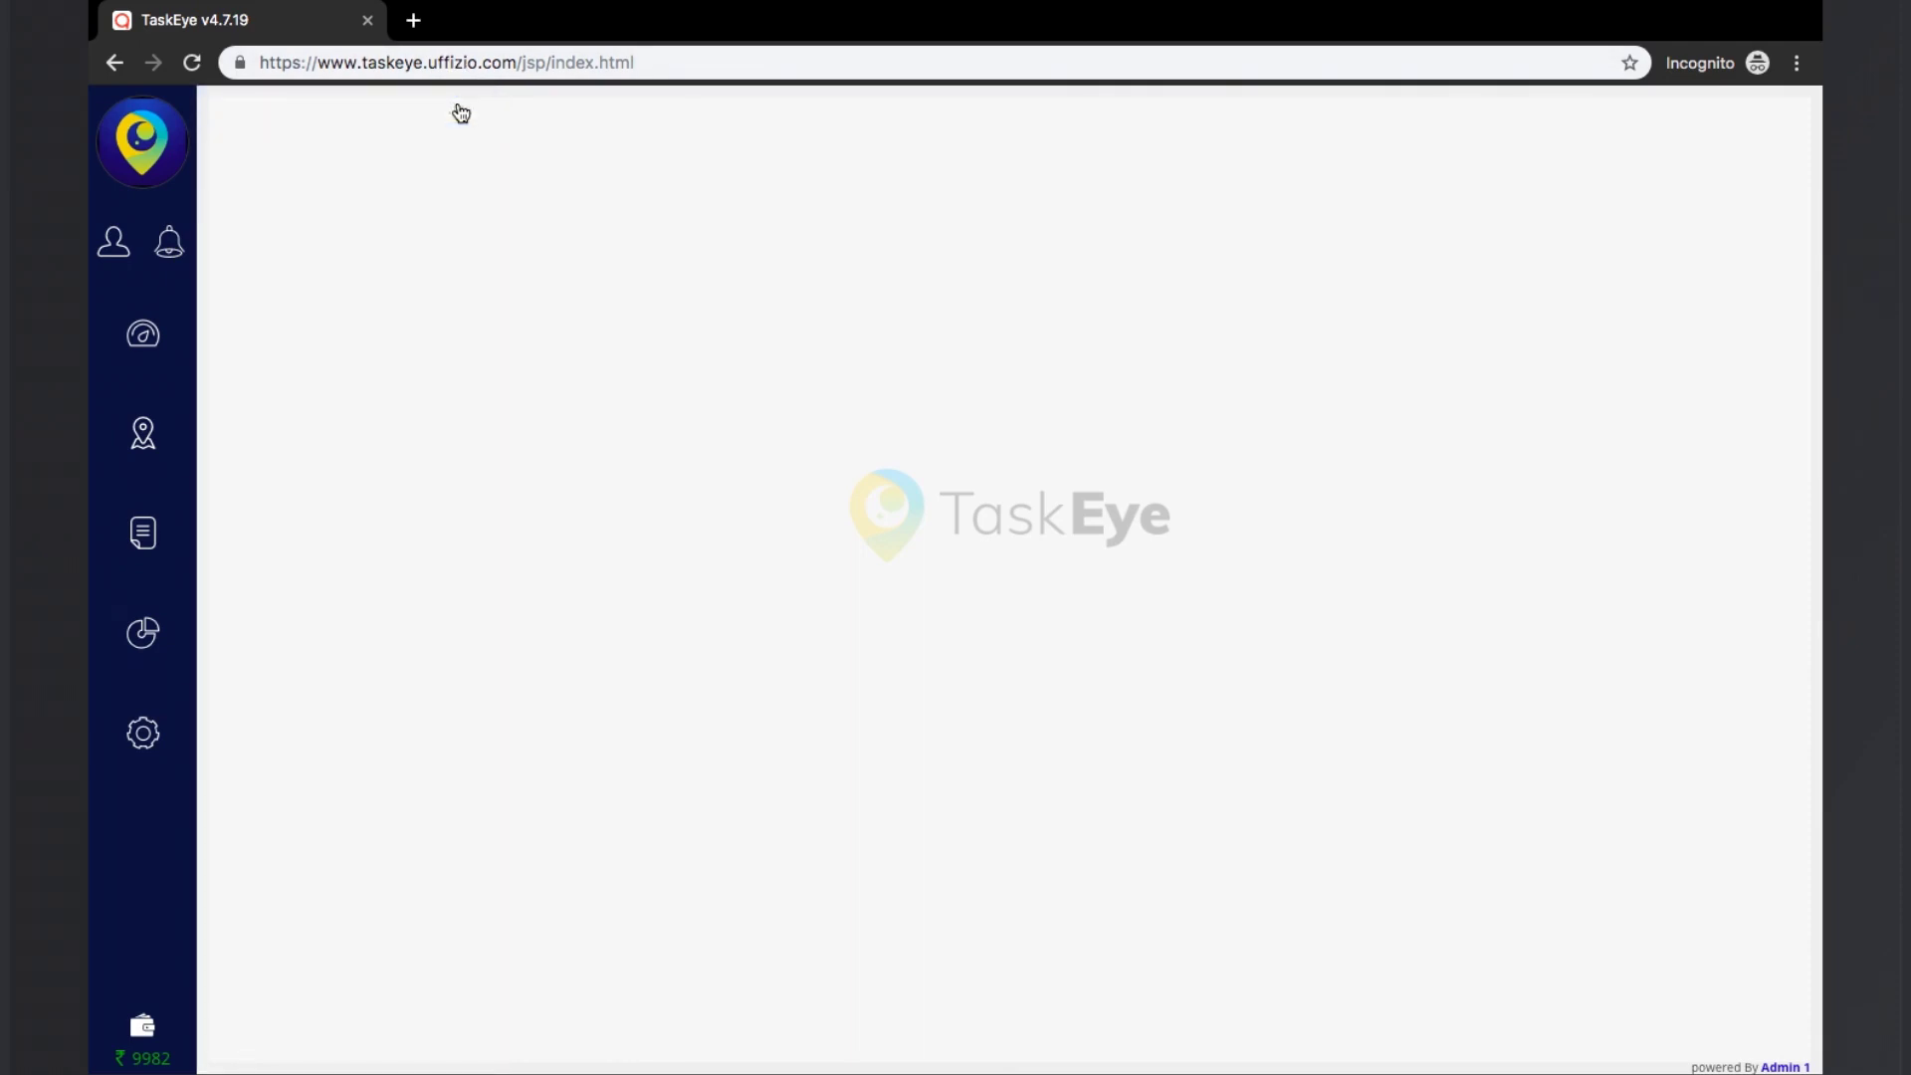
pyautogui.moveTo(157, 147)
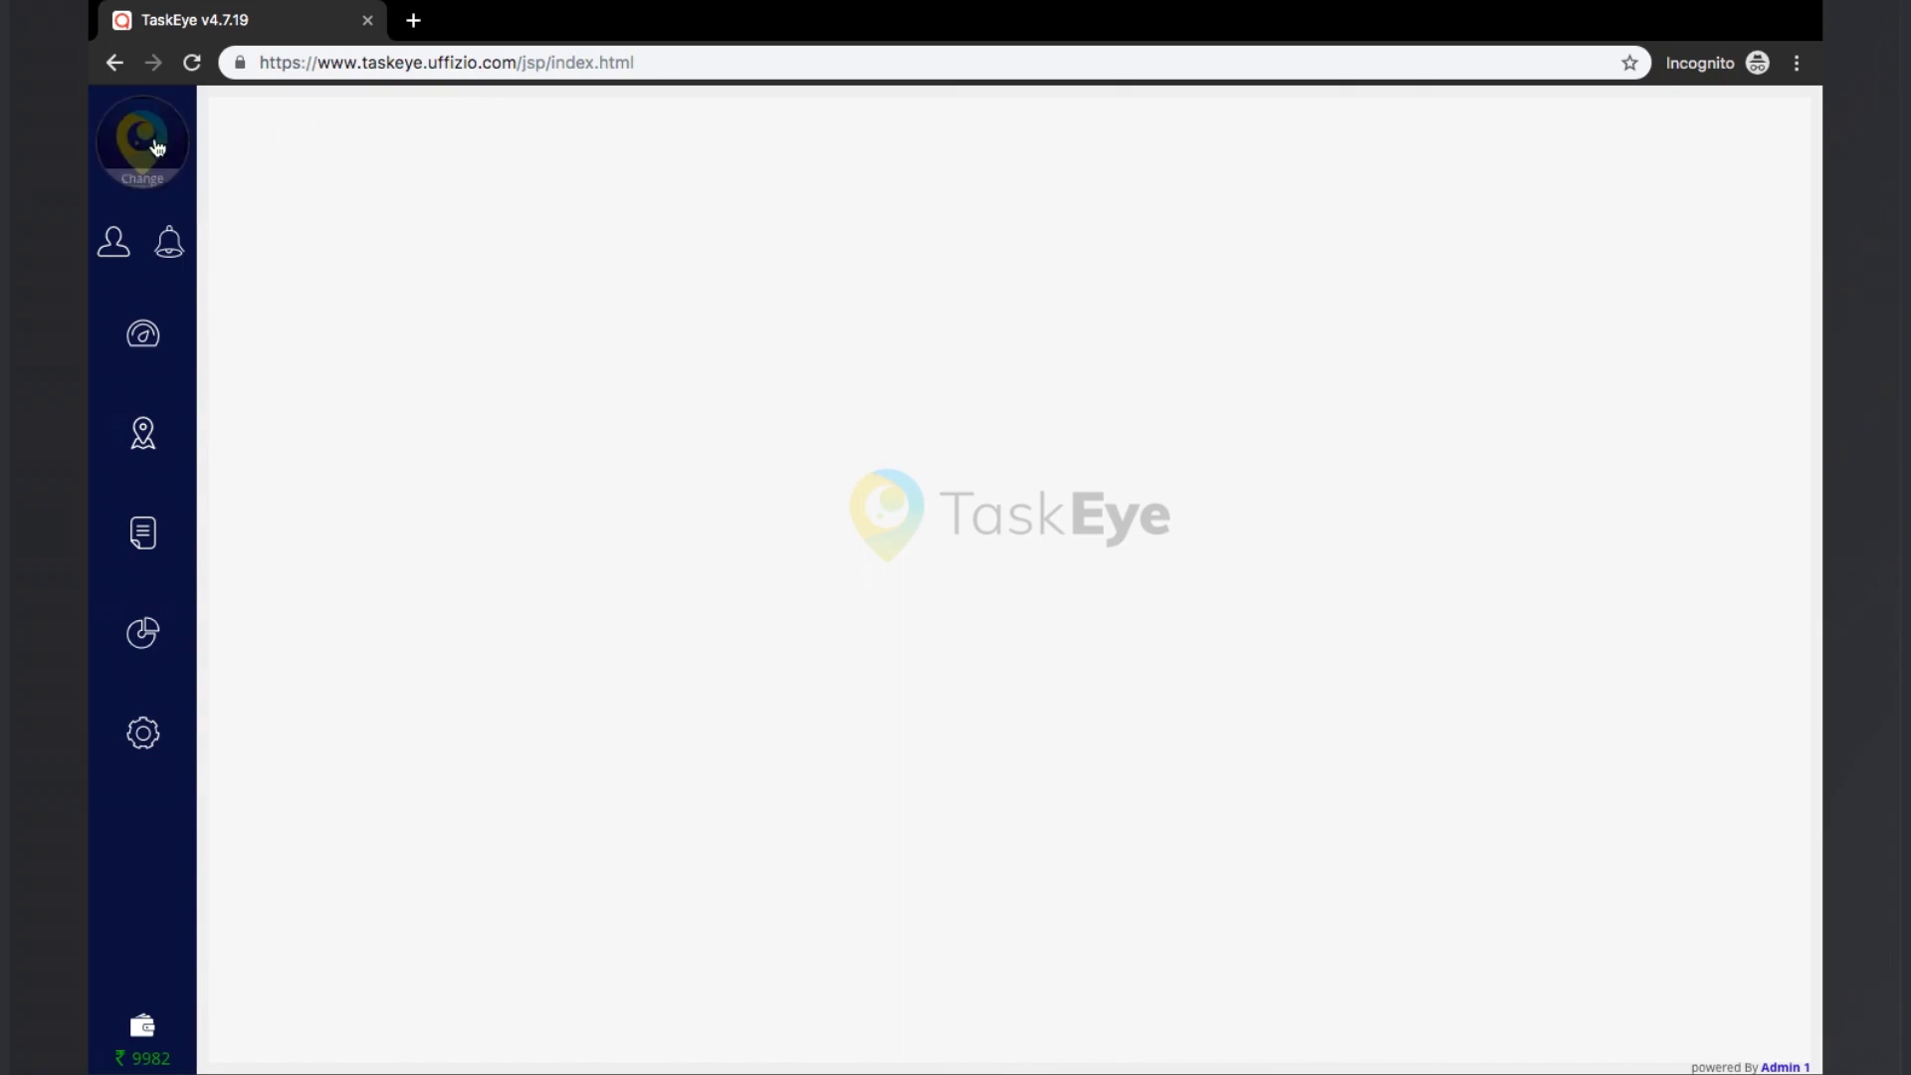
# - Open Logo Upload from the logo avatar and start choosing a new image file
pyautogui.click(157, 147)
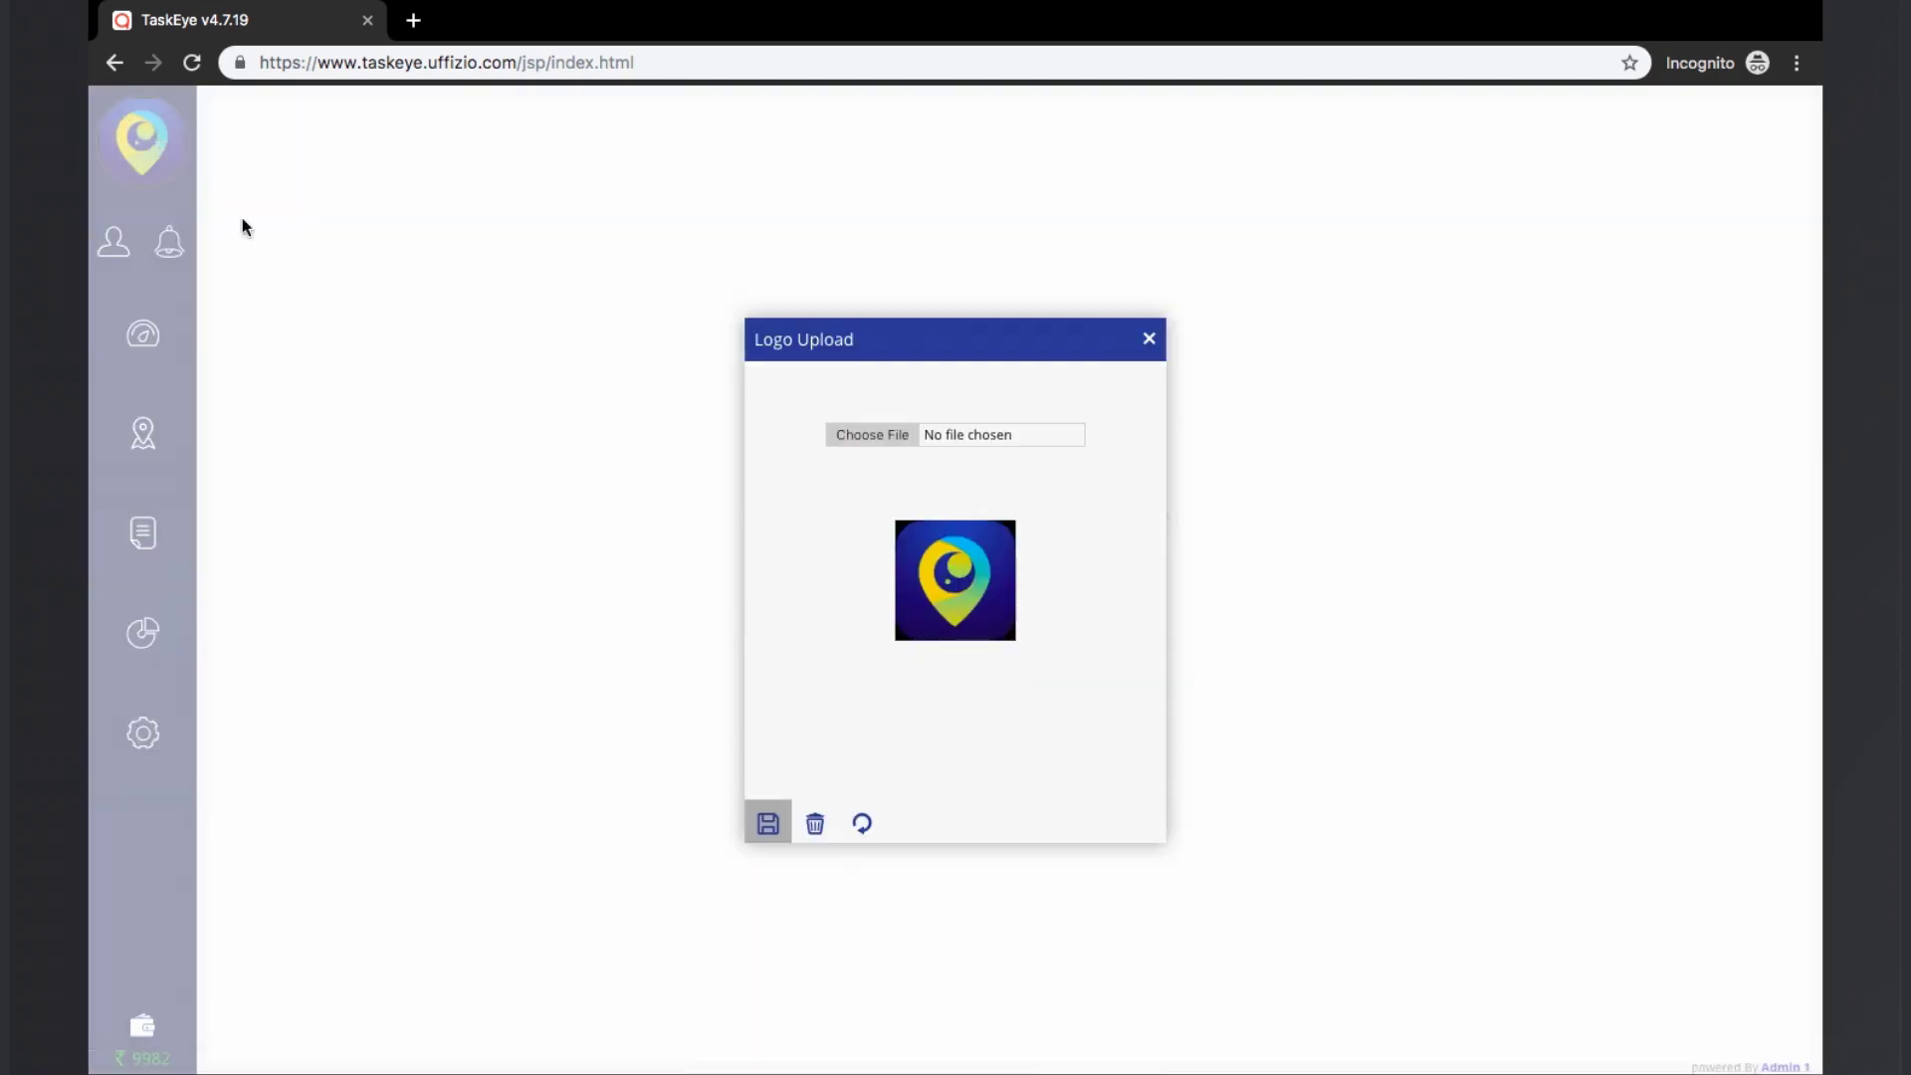
pyautogui.click(818, 438)
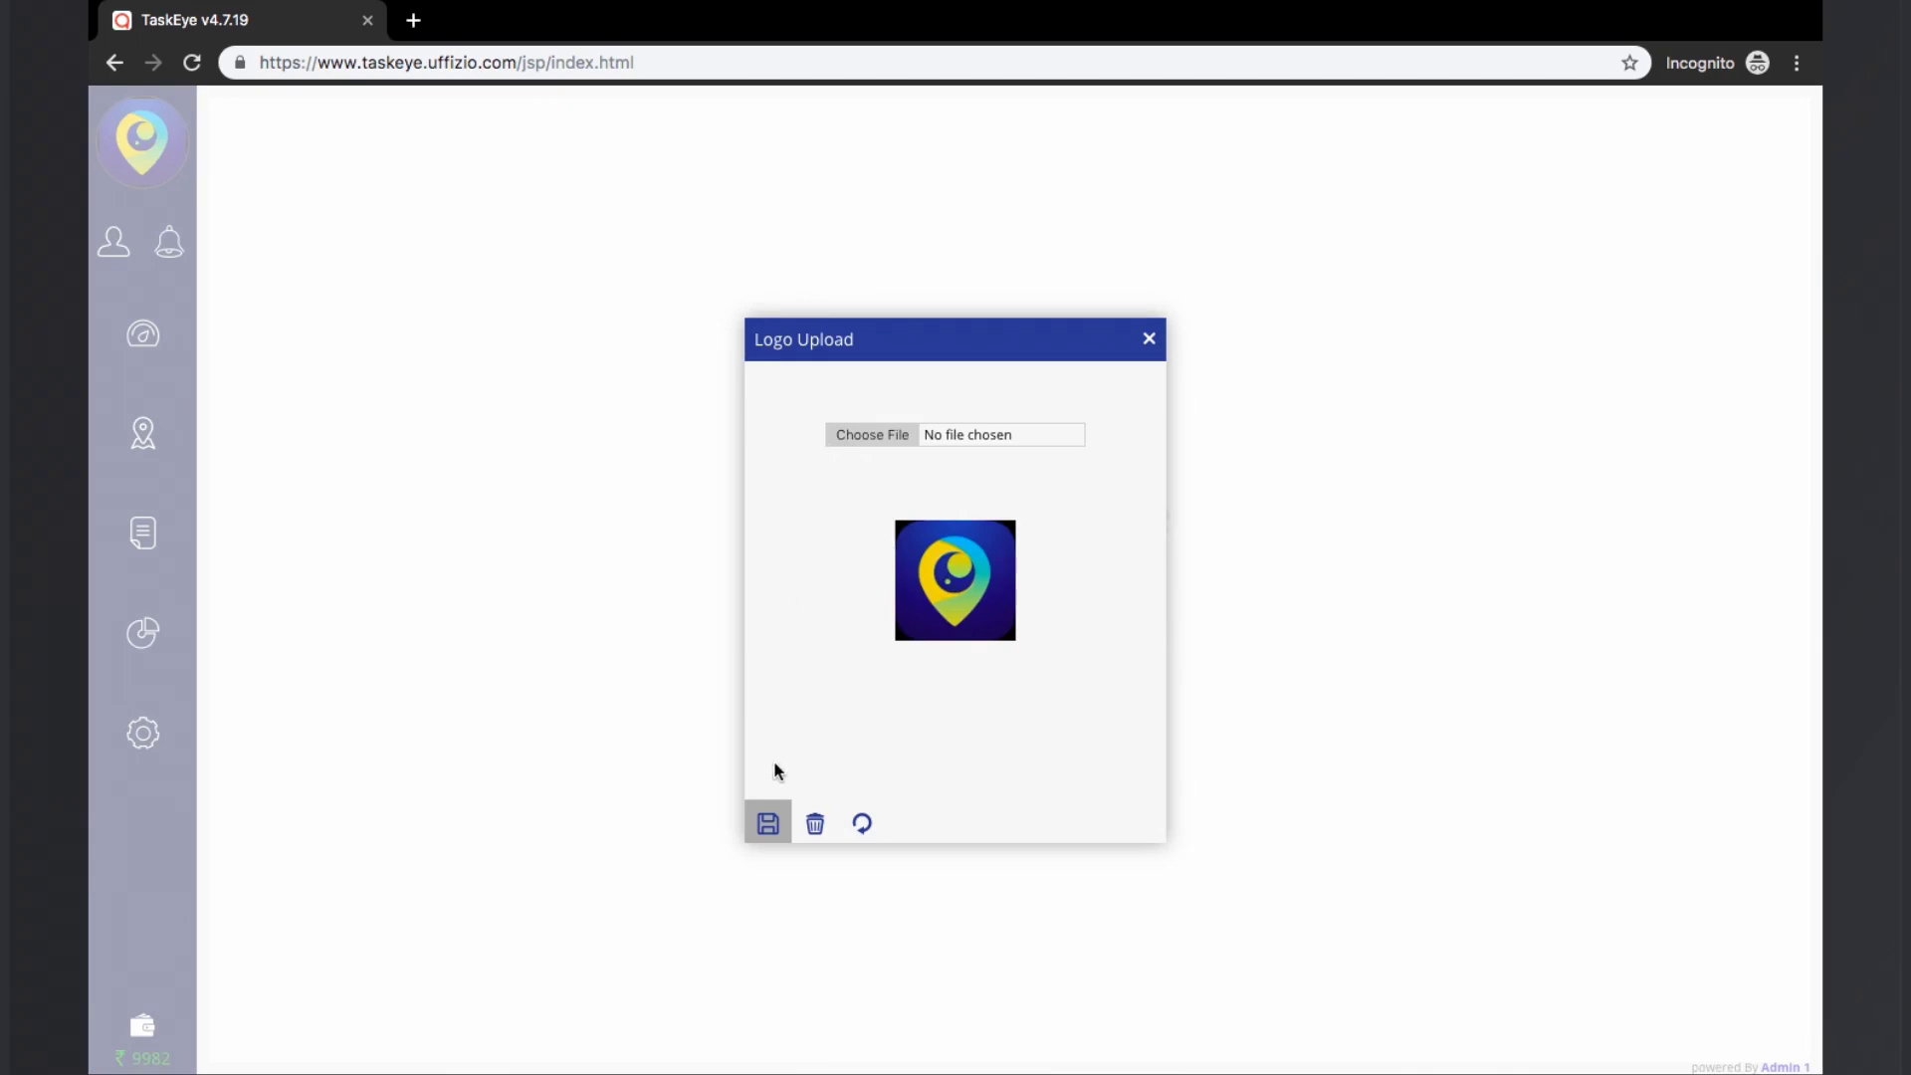